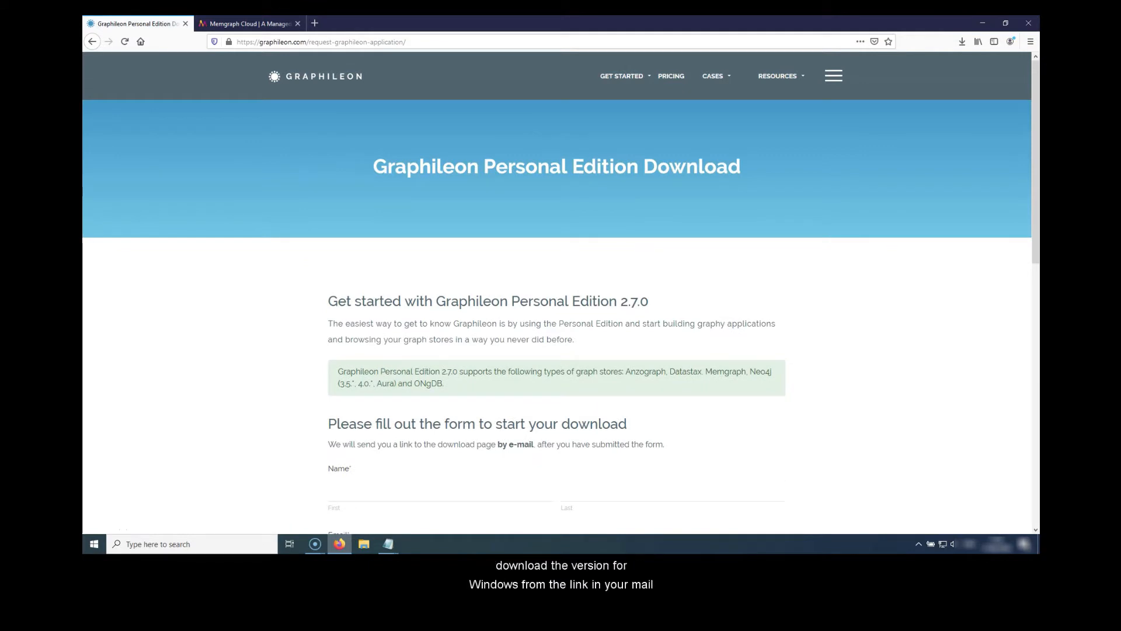
# - Open the Memgraph Cloud product page, go to its get-started page and log in to the cloud account
pyautogui.click(248, 24)
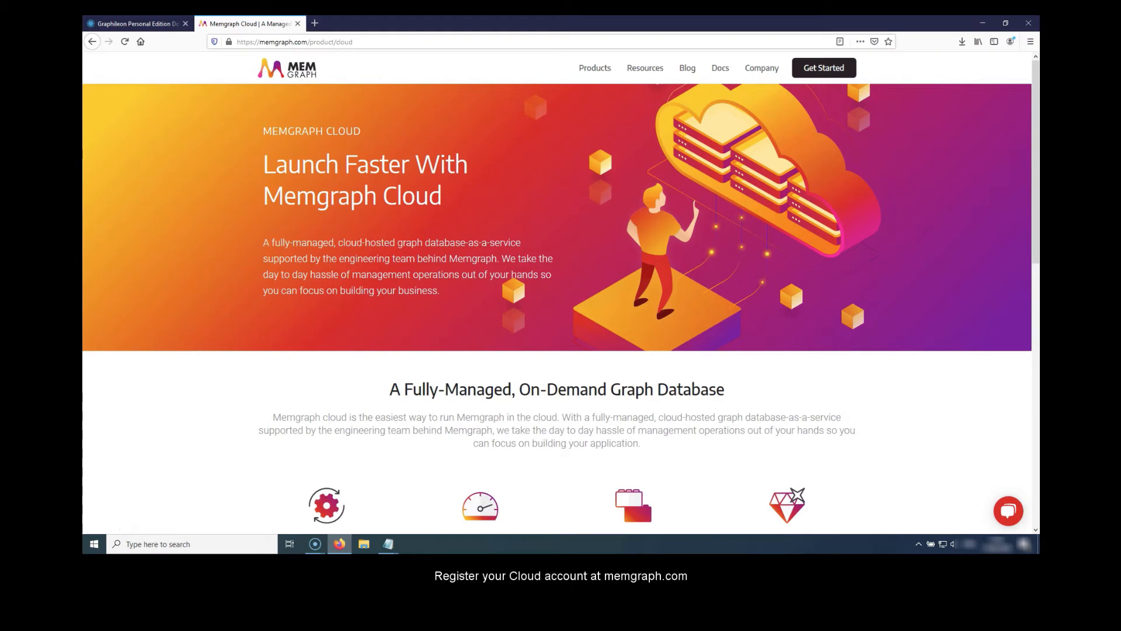
pyautogui.moveTo(595, 68)
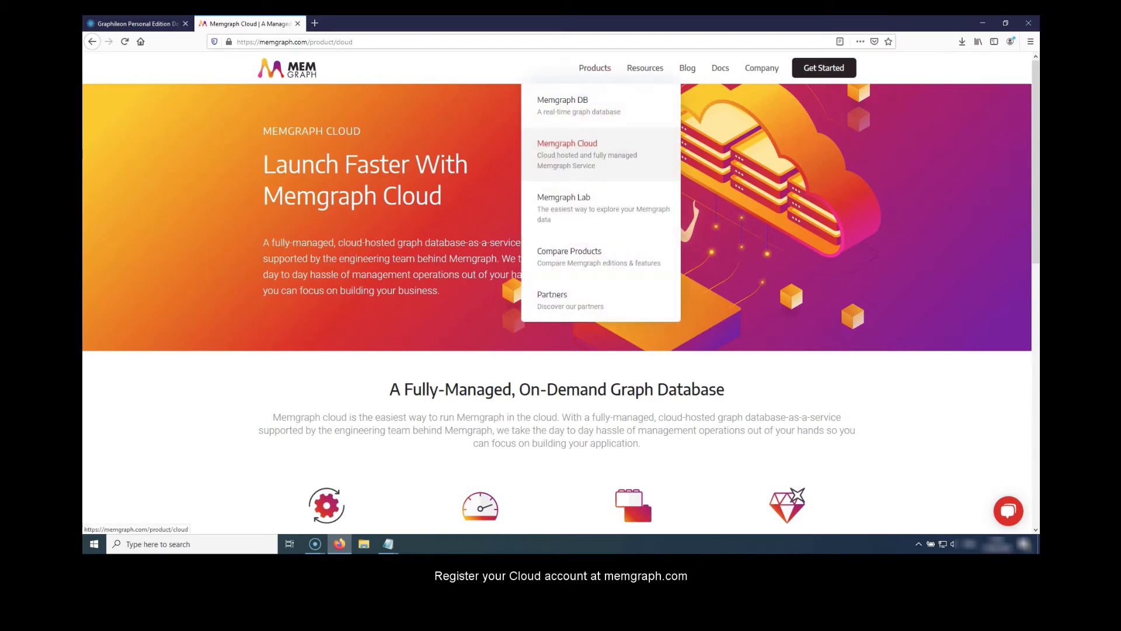
pyautogui.click(578, 153)
pyautogui.scroll(-10, 561, 295)
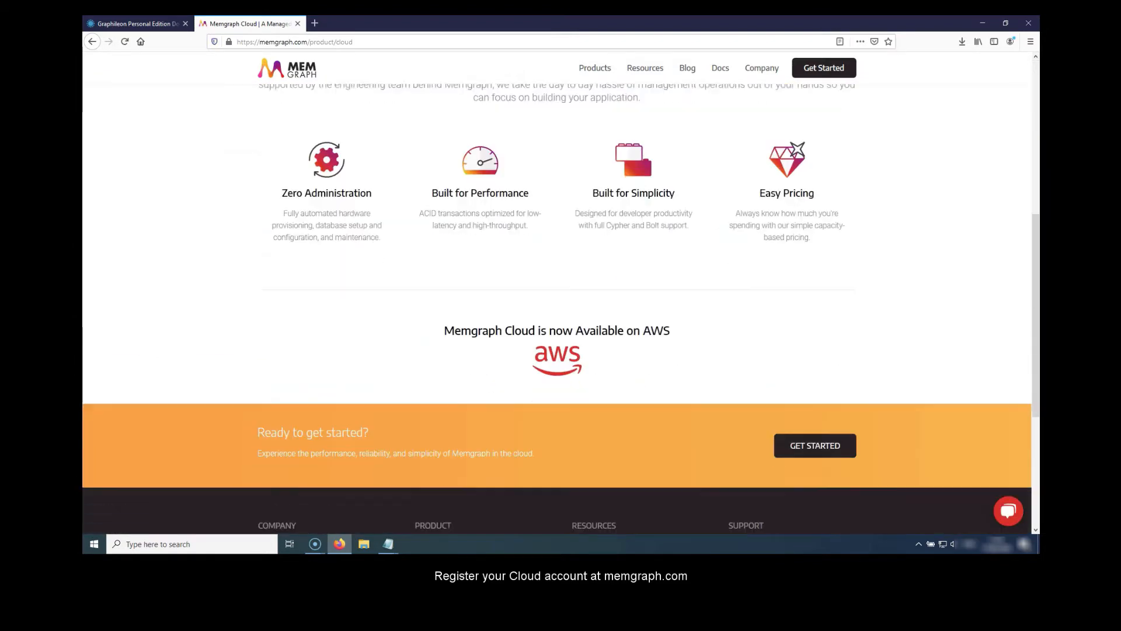
pyautogui.click(820, 440)
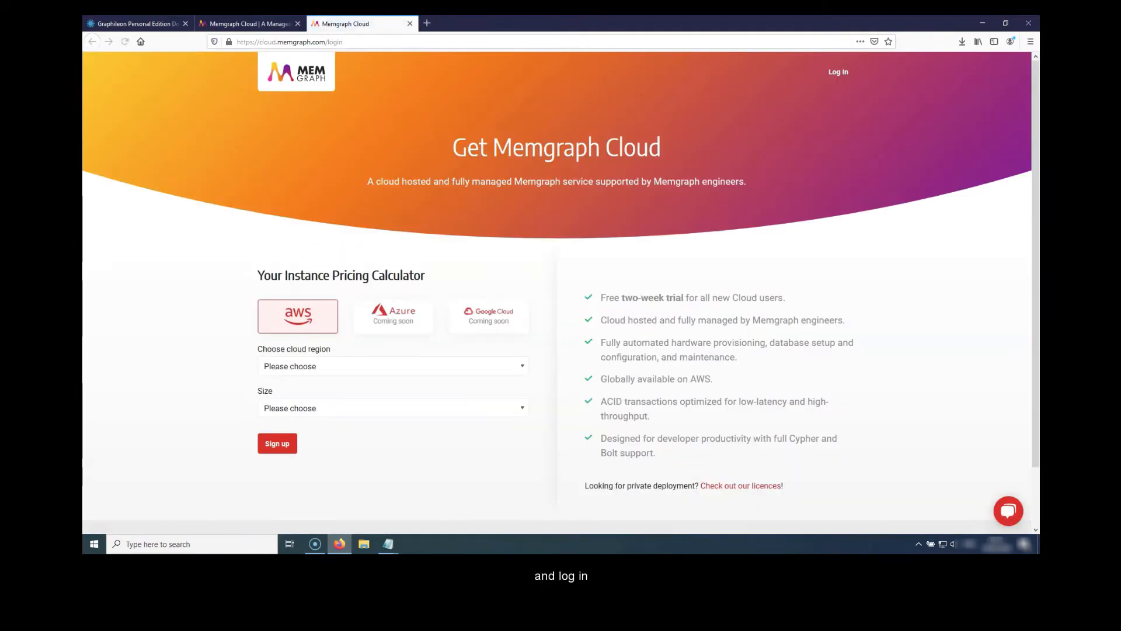
pyautogui.click(838, 72)
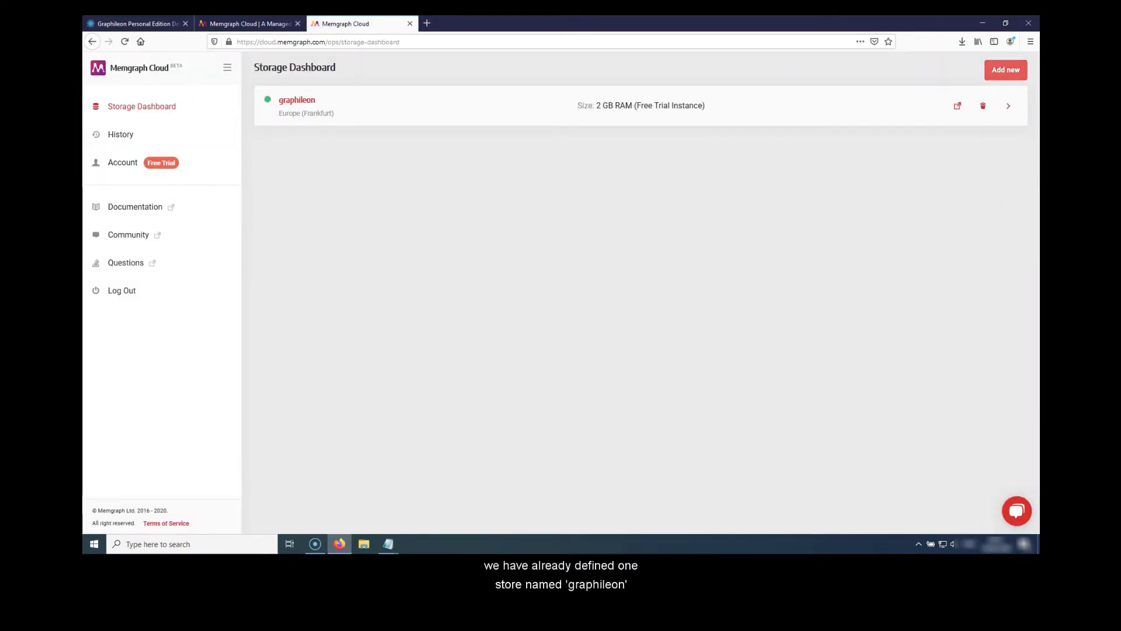
# - Create a Memgraph Cloud instance named data in the Europe (Frankfurt) region with 8 GB RAM
pyautogui.click(1005, 70)
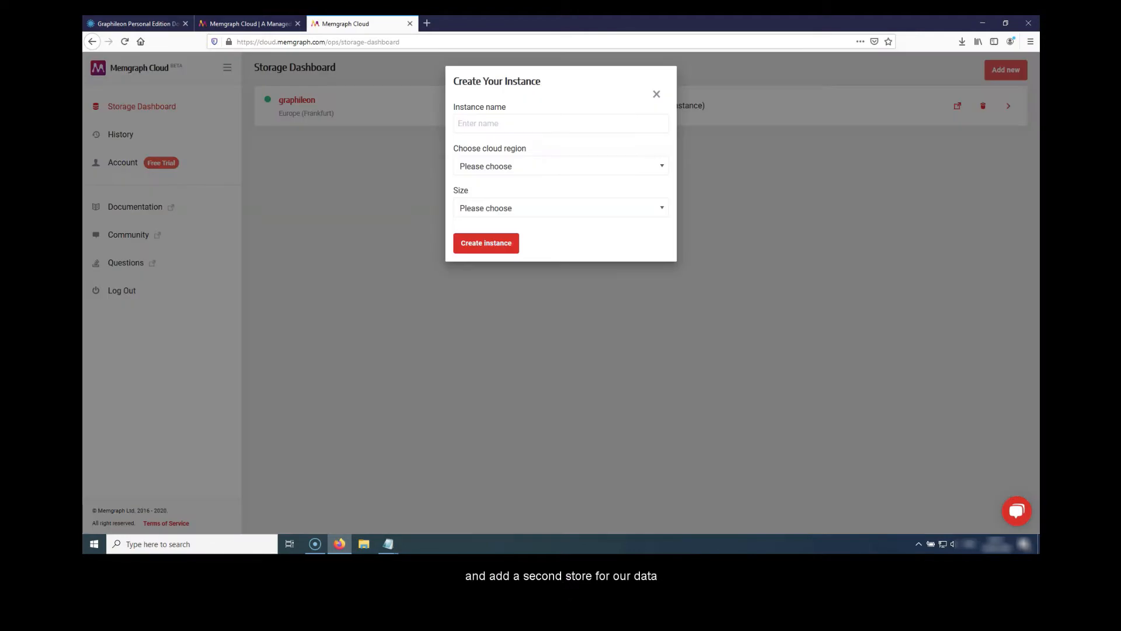
pyautogui.click(561, 123)
pyautogui.write('data')
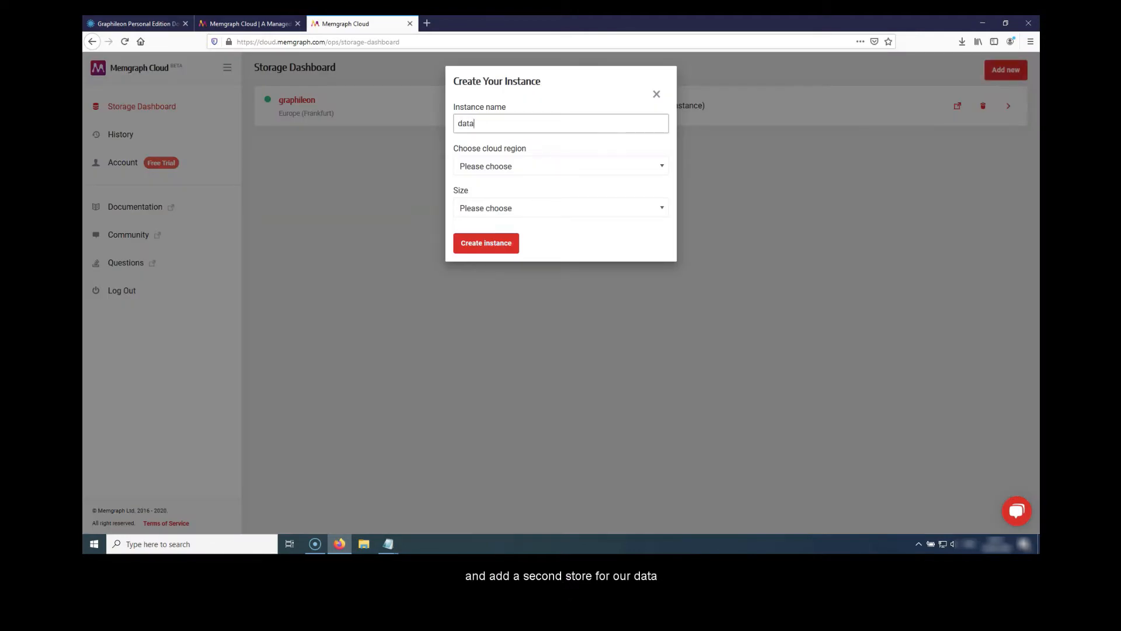
pyautogui.press('Tab')
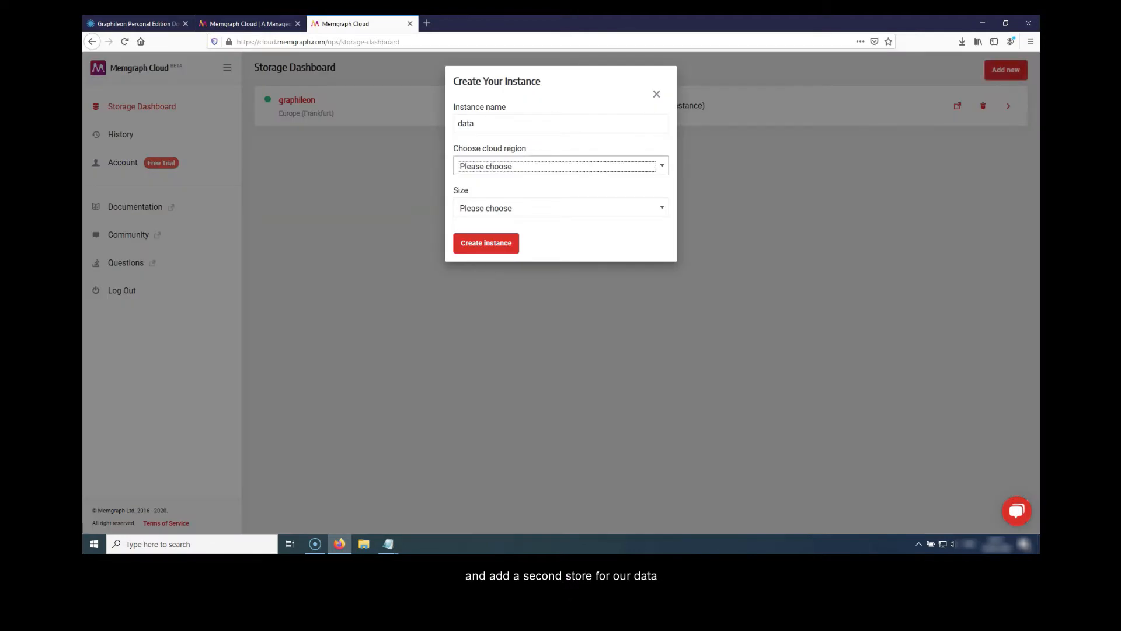
pyautogui.hotkey('alt', 'Down')
pyautogui.press('Down')
pyautogui.press('Down')
pyautogui.press('Return')
pyautogui.press('Tab')
pyautogui.hotkey('alt', 'Down')
pyautogui.press('Down')
pyautogui.press('Return')
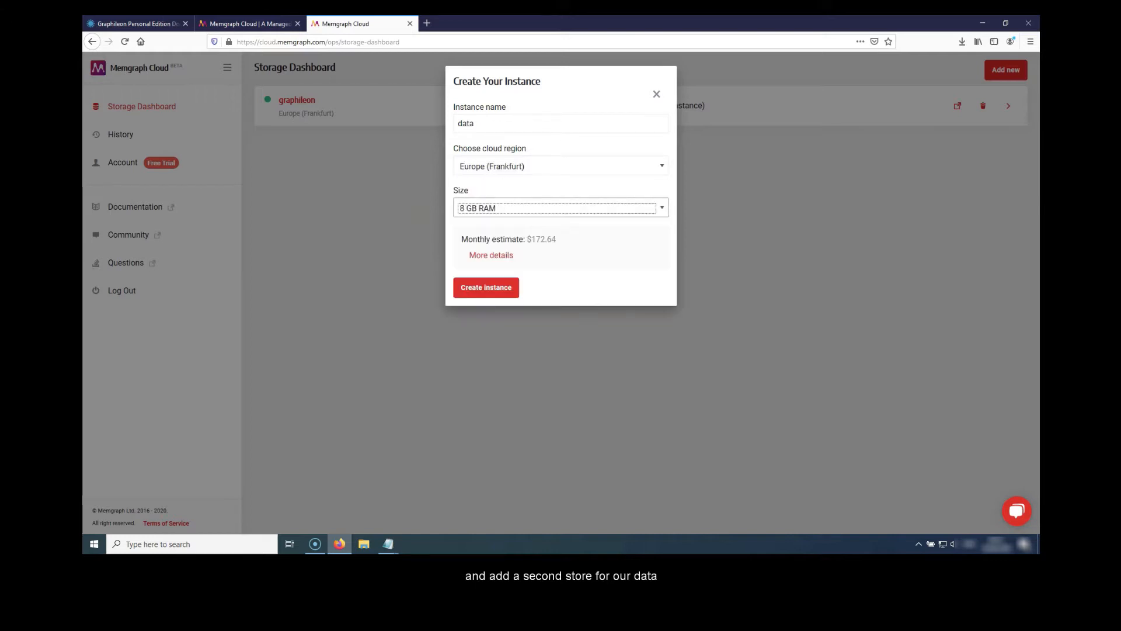
pyautogui.press('Tab')
pyautogui.press('Return')
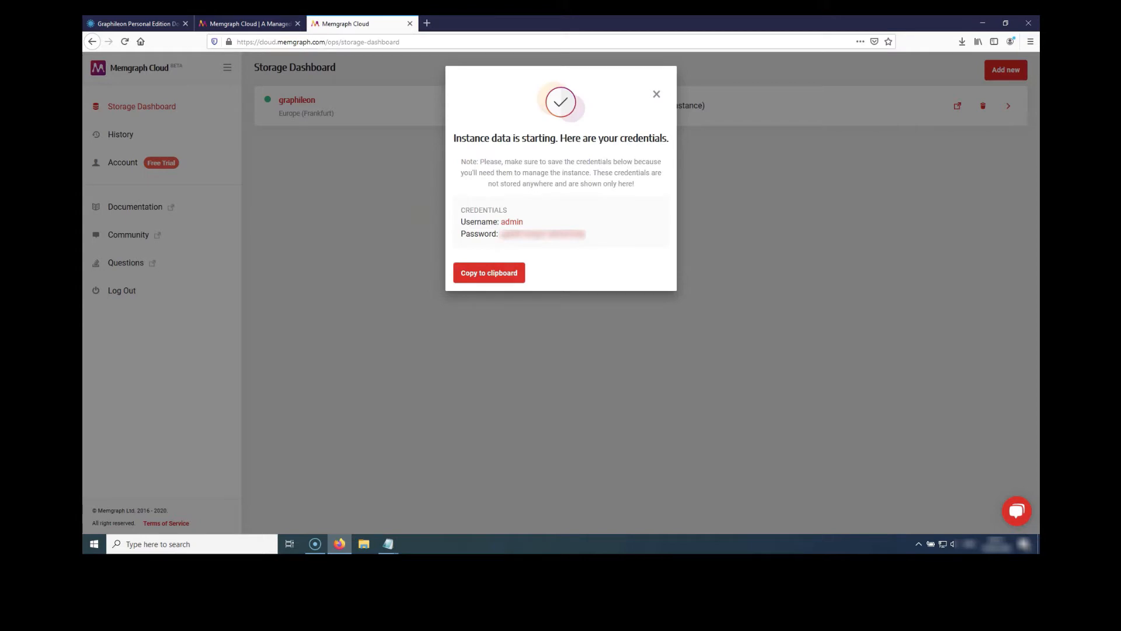
# - Copy the new instance's credentials, then connect to the data instance in Memgraph Lab using its password
pyautogui.press('Return')
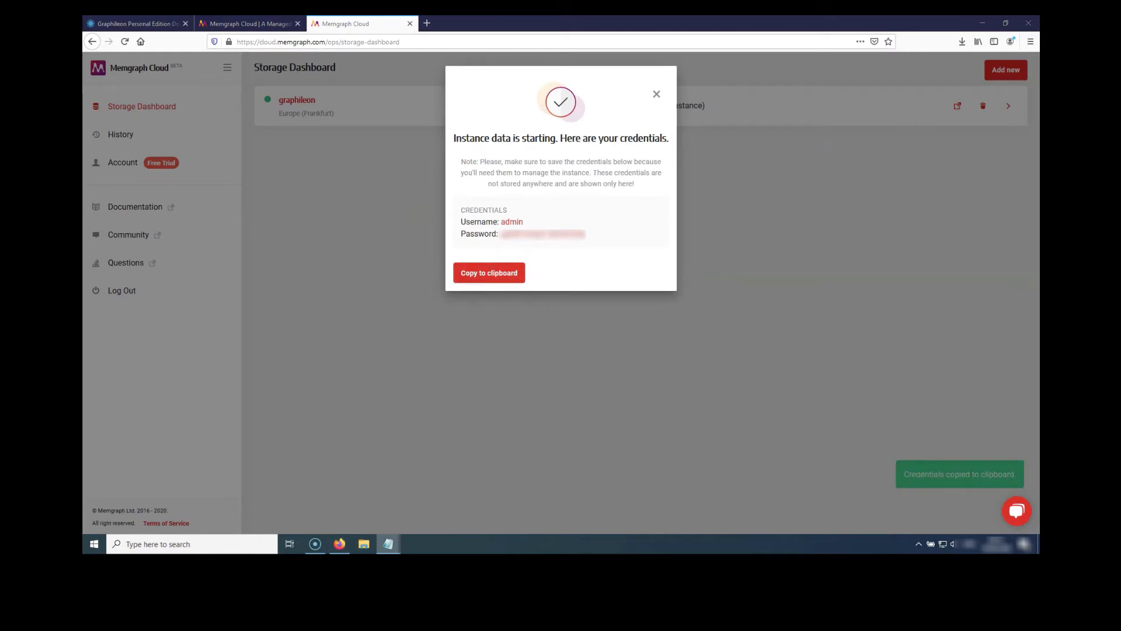
pyautogui.click(656, 94)
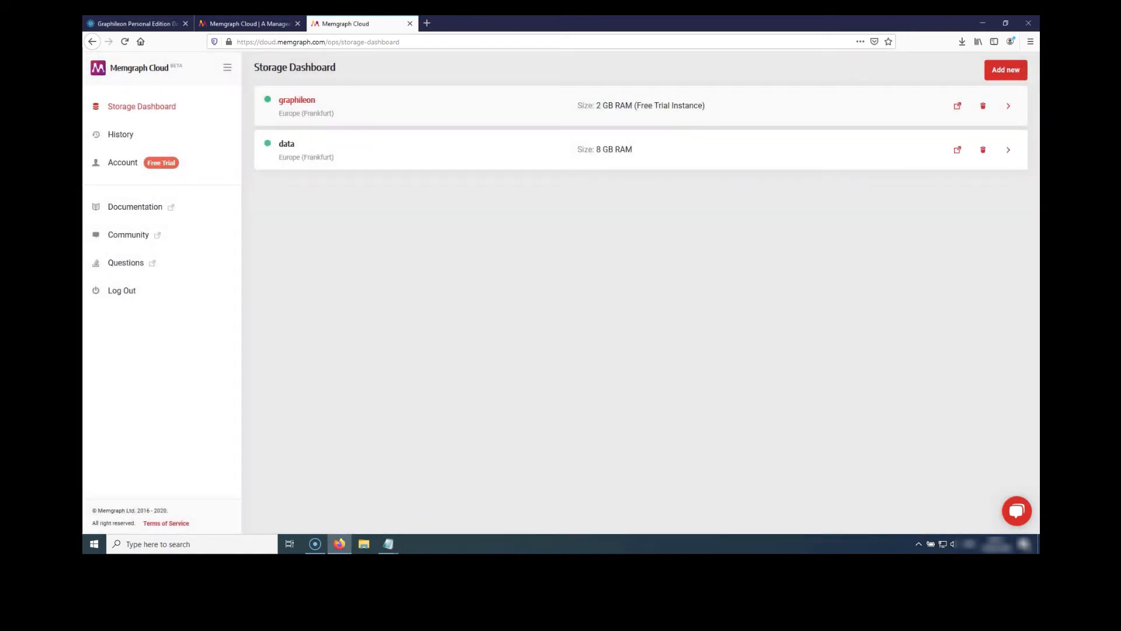
pyautogui.click(958, 149)
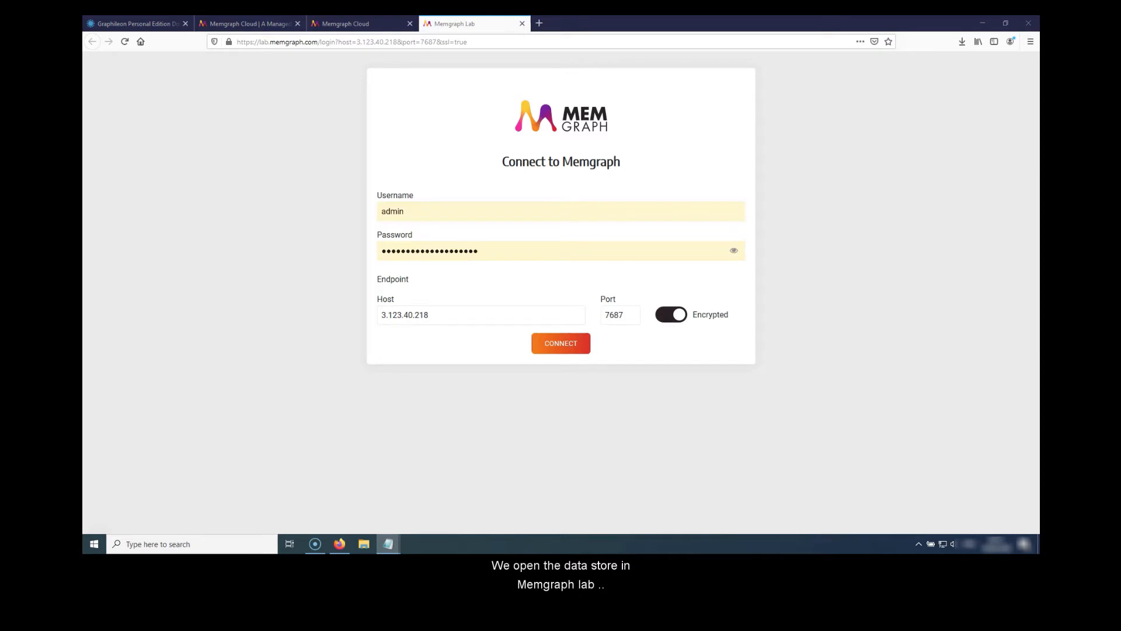
pyautogui.moveTo(480, 251); pyautogui.dragTo(379, 251)
pyautogui.hotkey('ctrl', 'v')
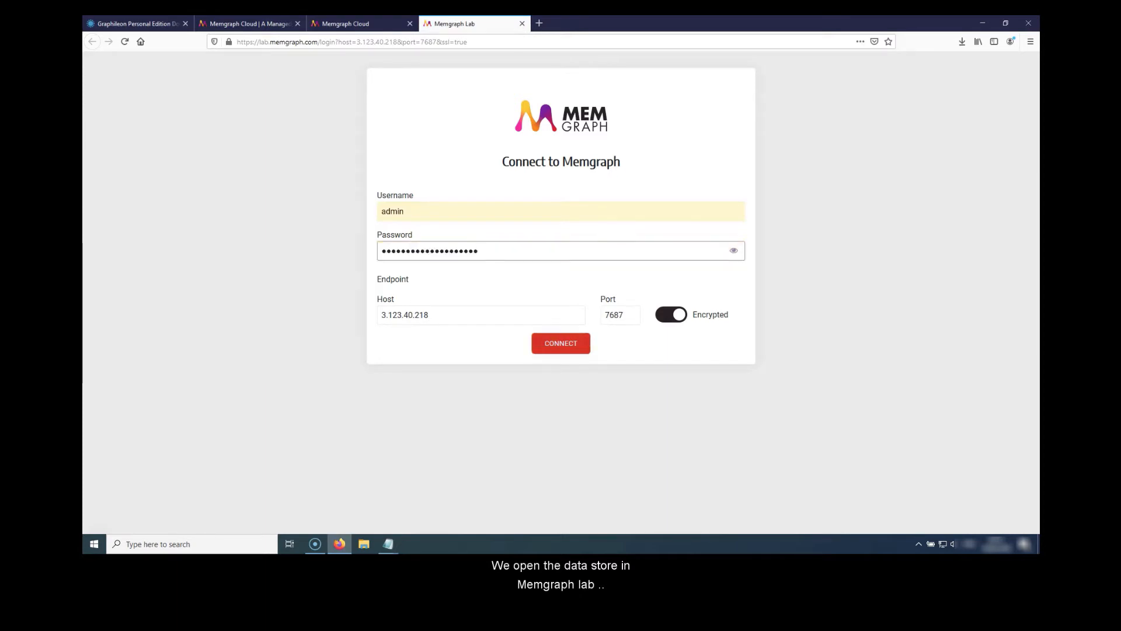
pyautogui.click(561, 344)
# - Run the Memgraph Lab tutorial's CREATE query to add demo nodes and FRIEND_OF relationships to the data instance
pyautogui.click(388, 545)
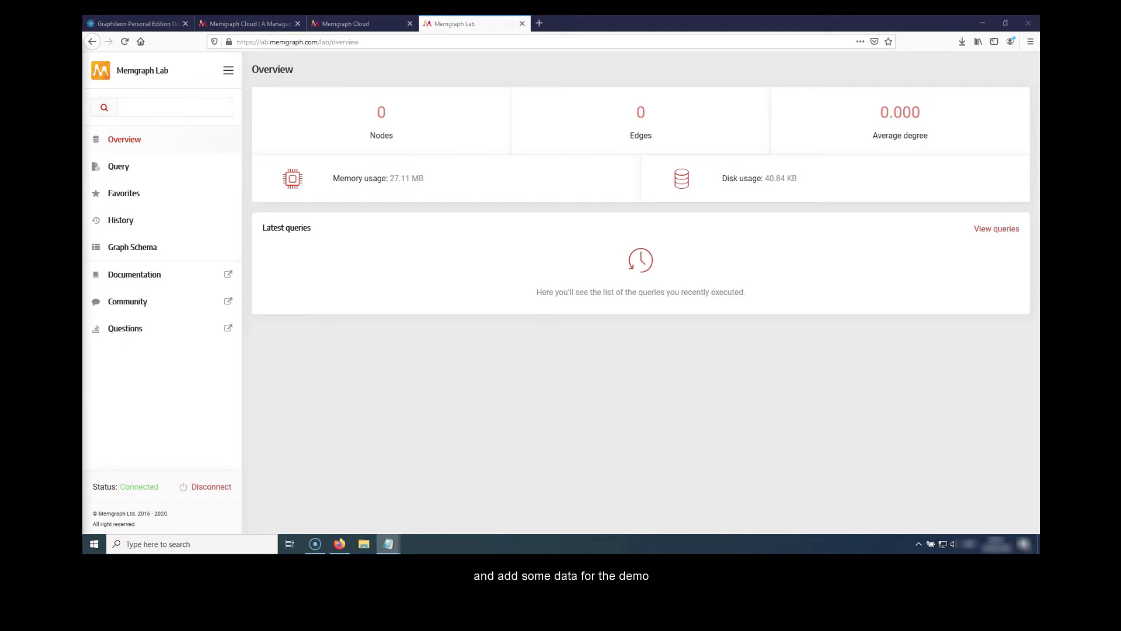
pyautogui.click(118, 166)
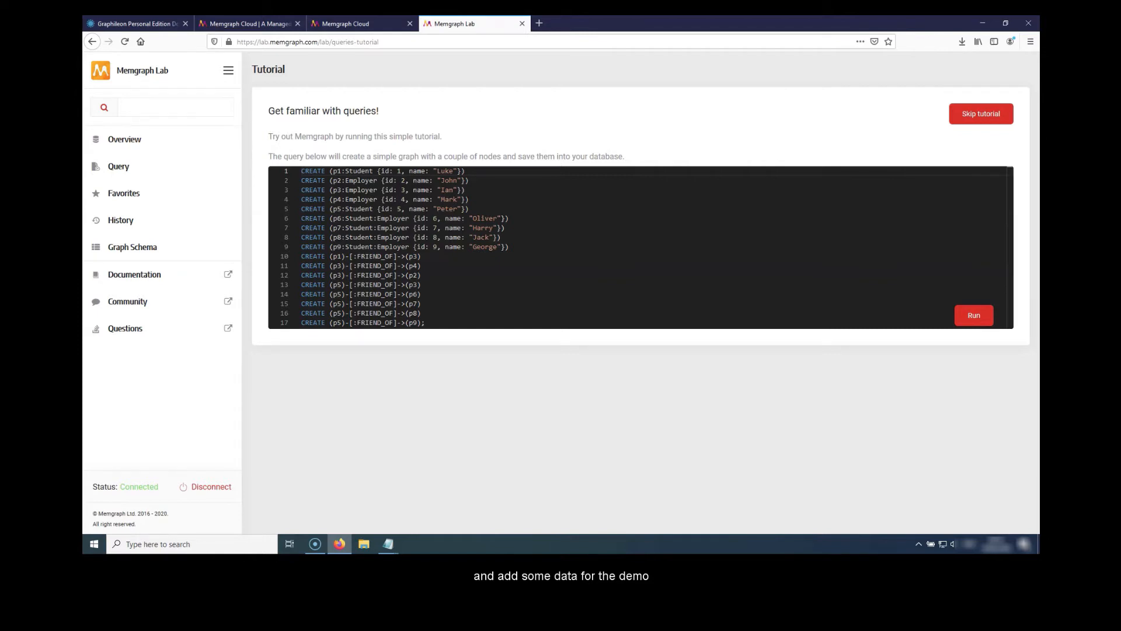
pyautogui.click(974, 315)
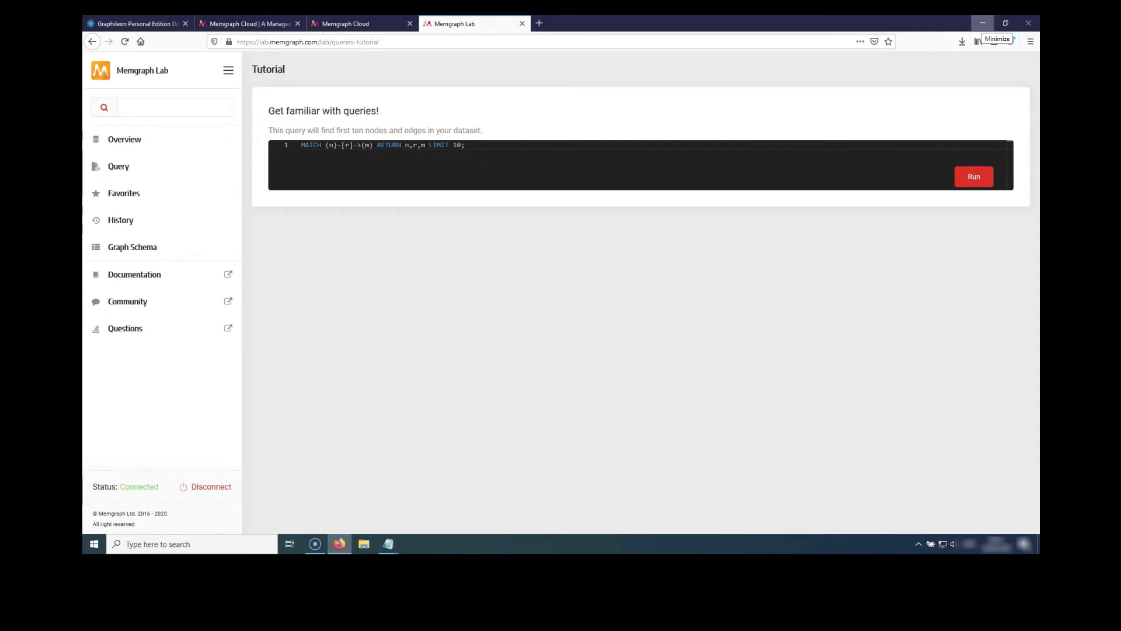
# - Minimize the browser and launch the Graphileon-2.7.0 installer from the This PC Downloads folder in File Explorer
pyautogui.click(983, 24)
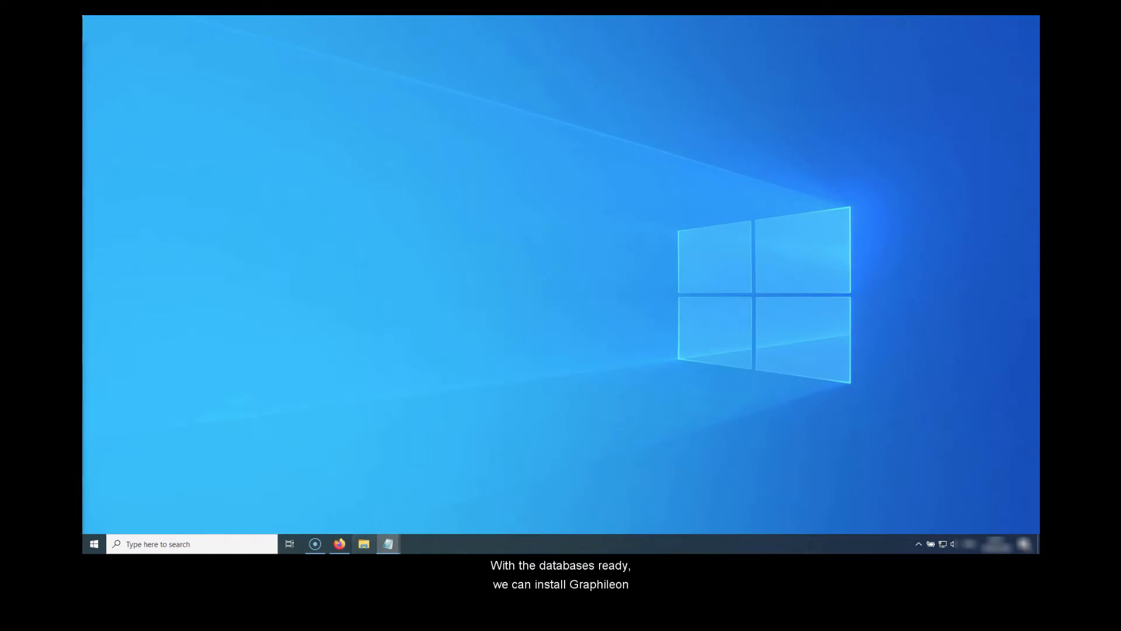
pyautogui.click(364, 543)
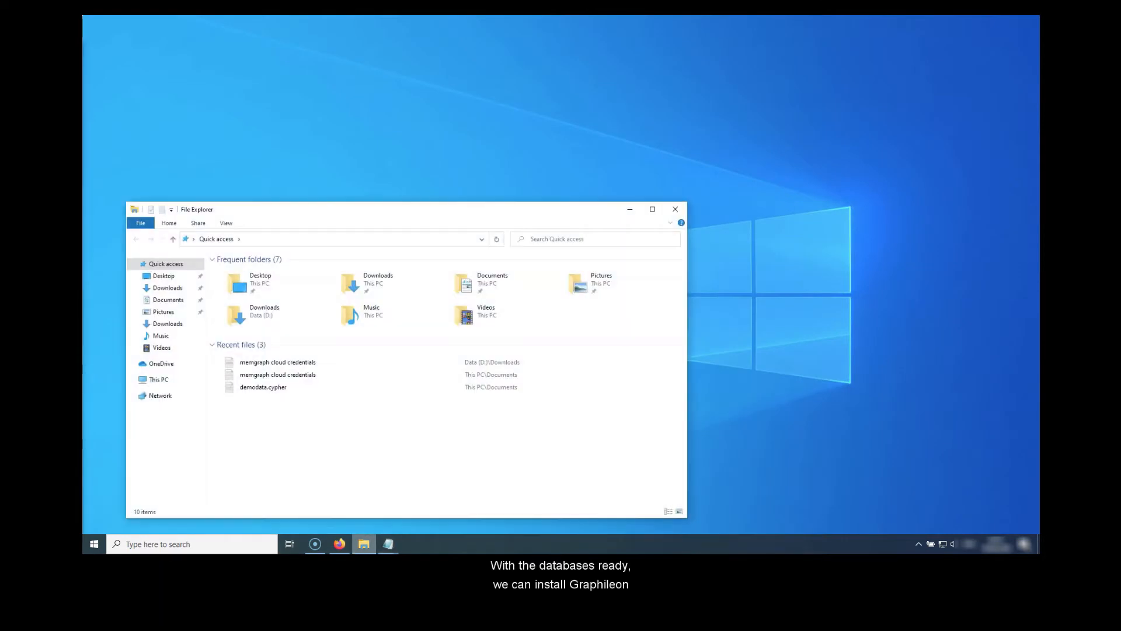
pyautogui.doubleClick(383, 283)
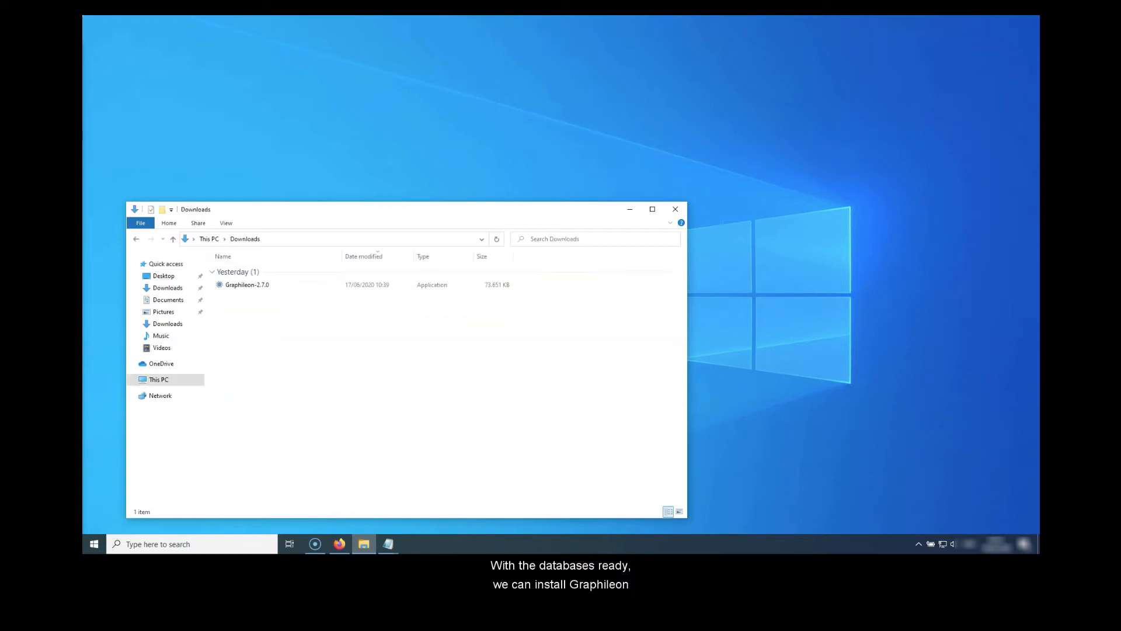
pyautogui.doubleClick(247, 285)
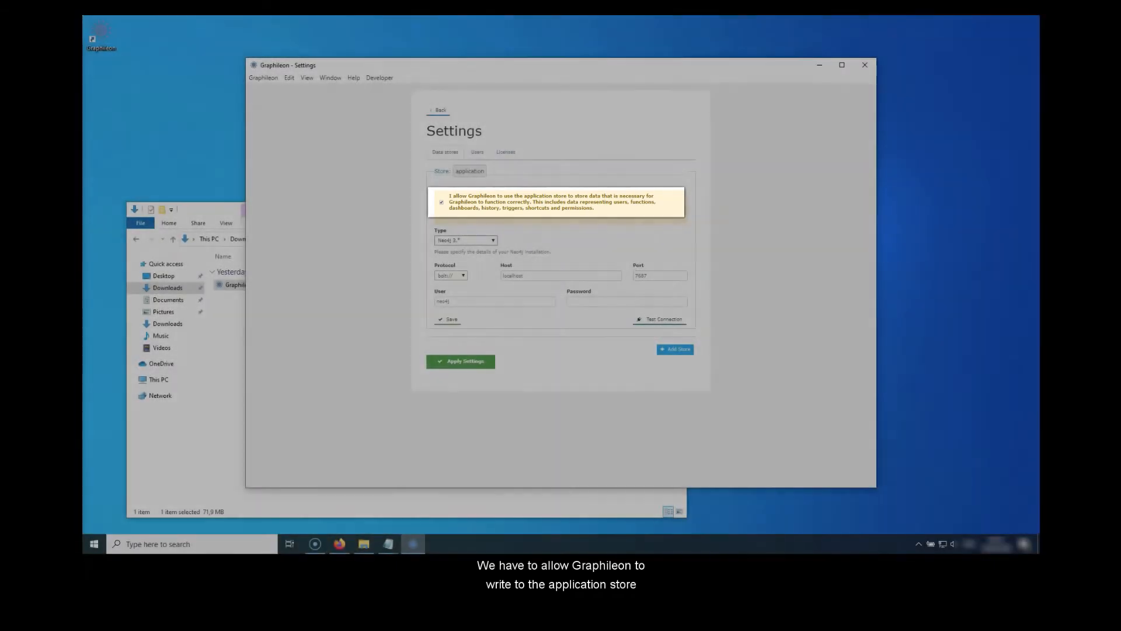
# - Set the application store's type to Memgraph and paste the graphileon instance's address as its host
pyautogui.click(466, 240)
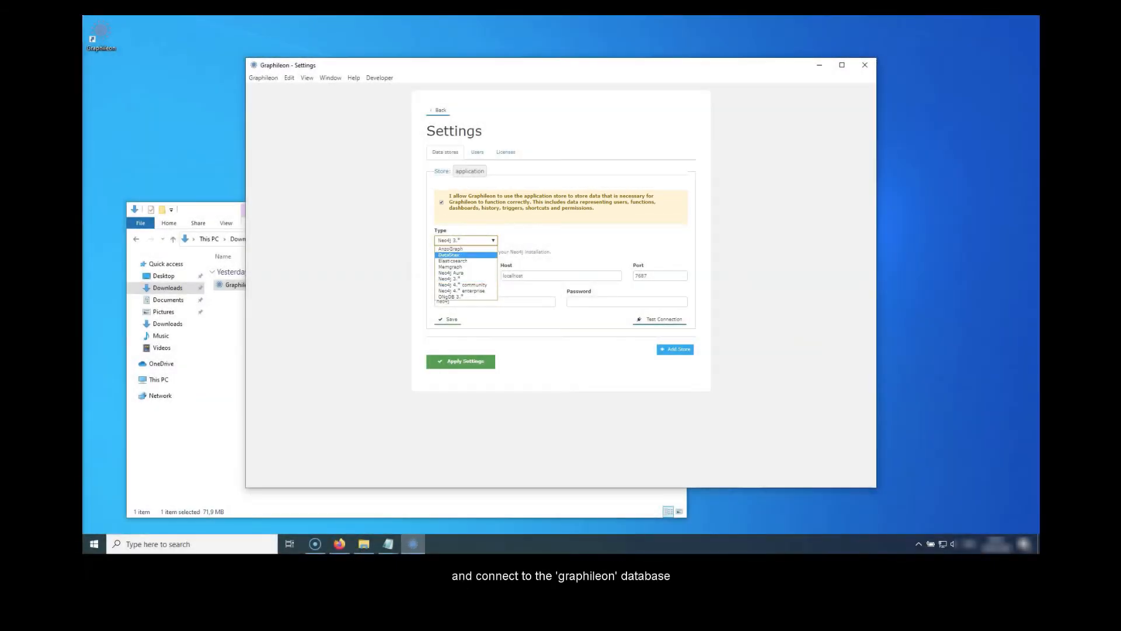
pyautogui.click(461, 267)
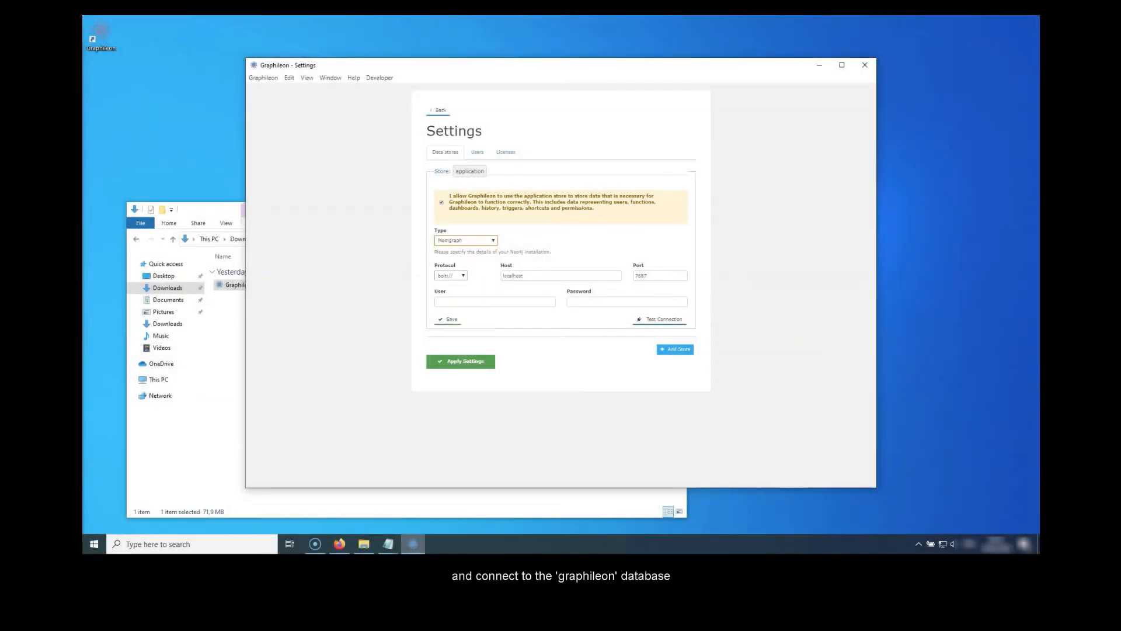
pyautogui.hotkey('alt', 'Tab')
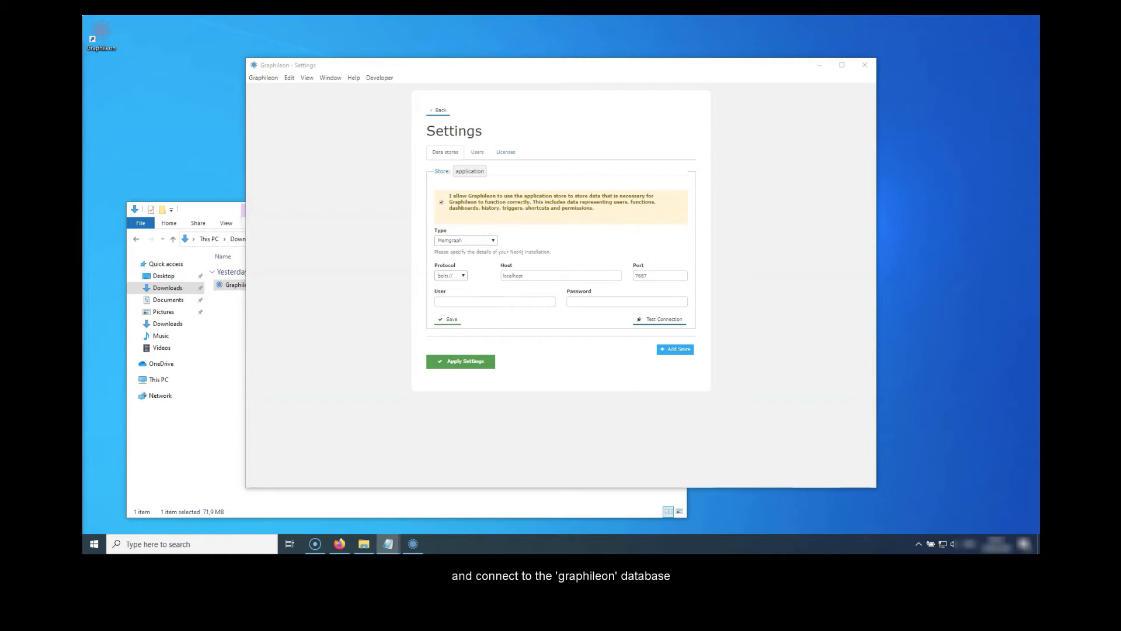
pyautogui.doubleClick(513, 275)
pyautogui.hotkey('ctrl', 'v')
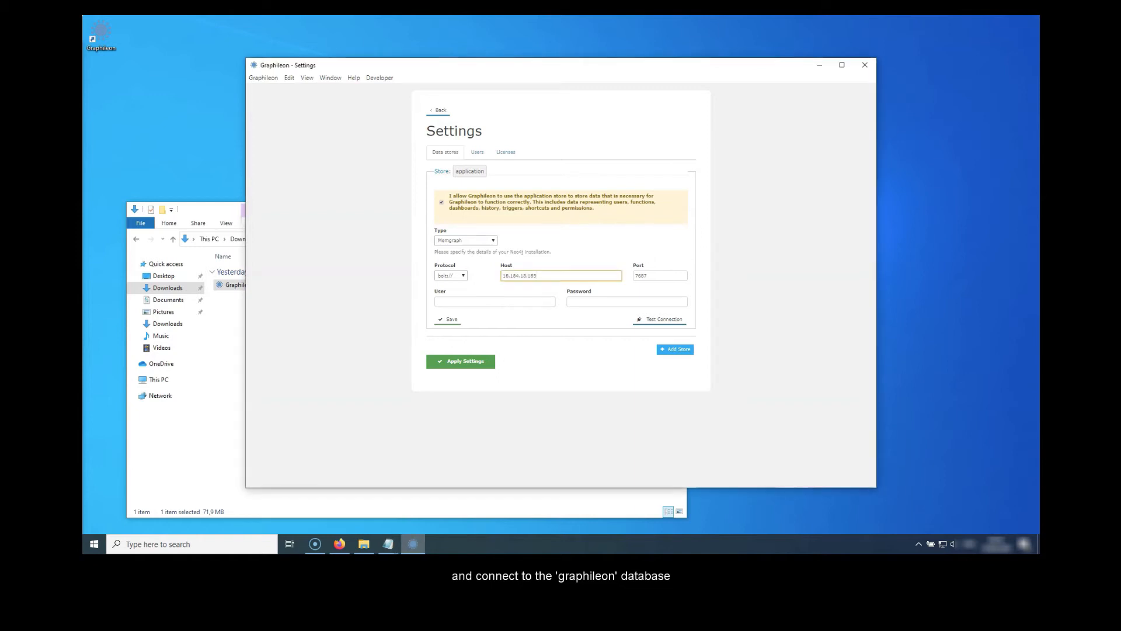
# - Set the application store's user to admin and paste the graphileon instance's password
pyautogui.click(495, 301)
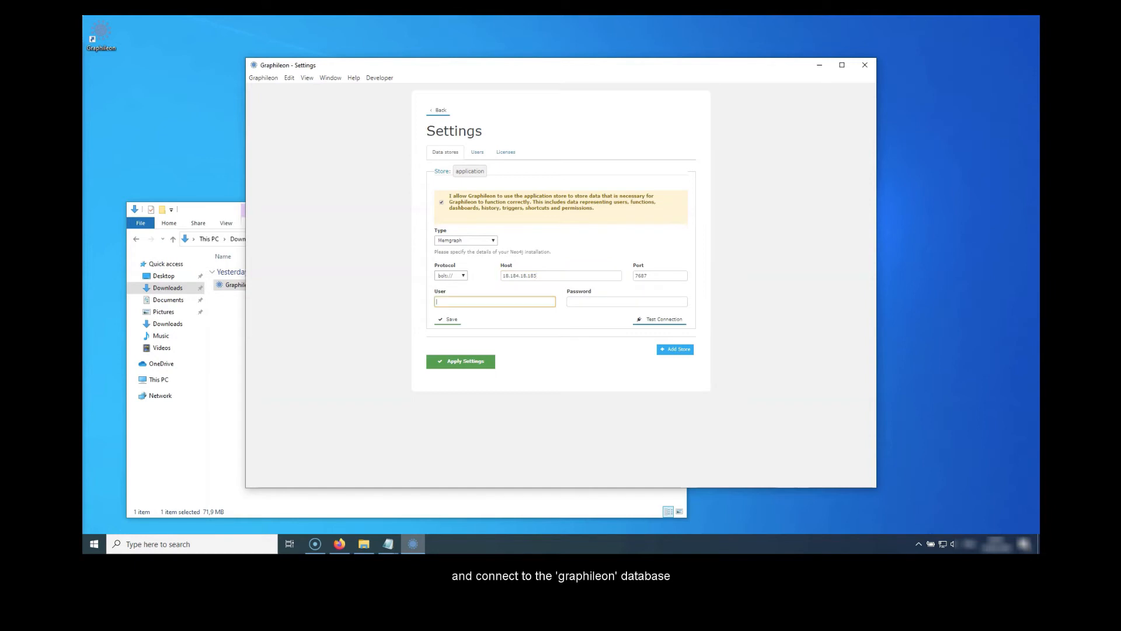
pyautogui.write('admin')
pyautogui.hotkey('alt', 'Tab')
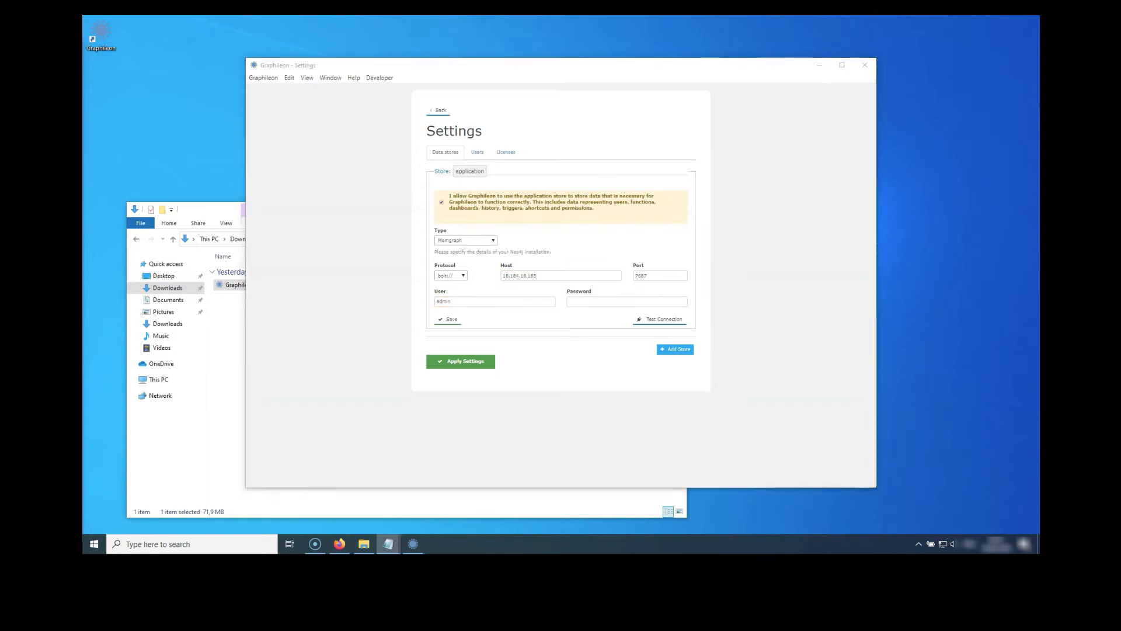
pyautogui.hotkey('alt', 'Tab')
pyautogui.press('Tab')
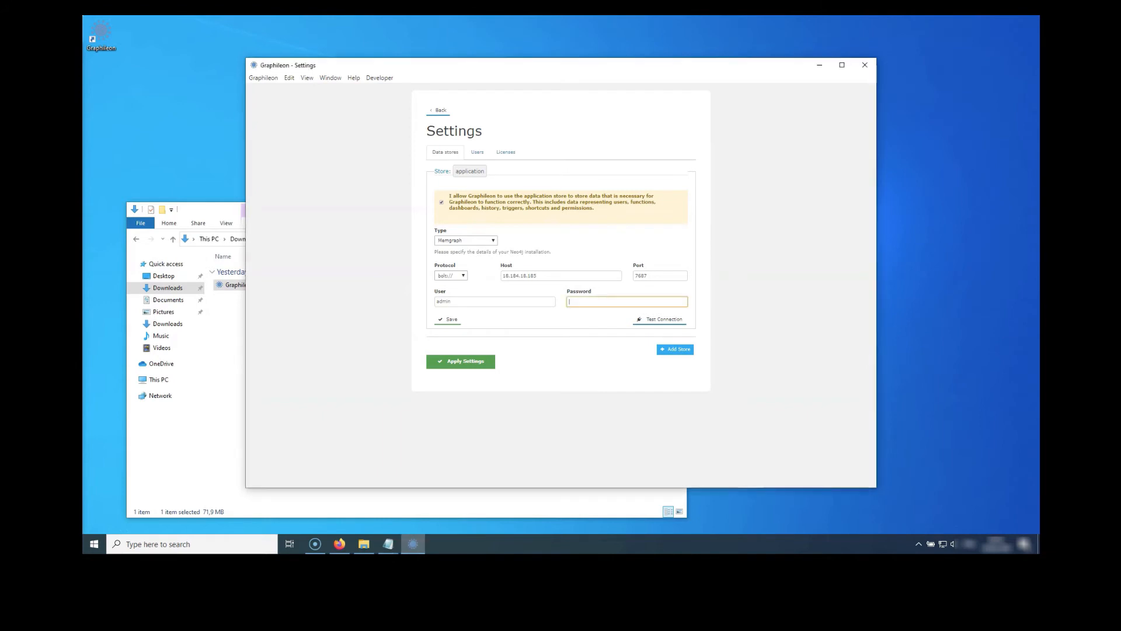
pyautogui.hotkey('ctrl', 'v')
pyautogui.press('Tab')
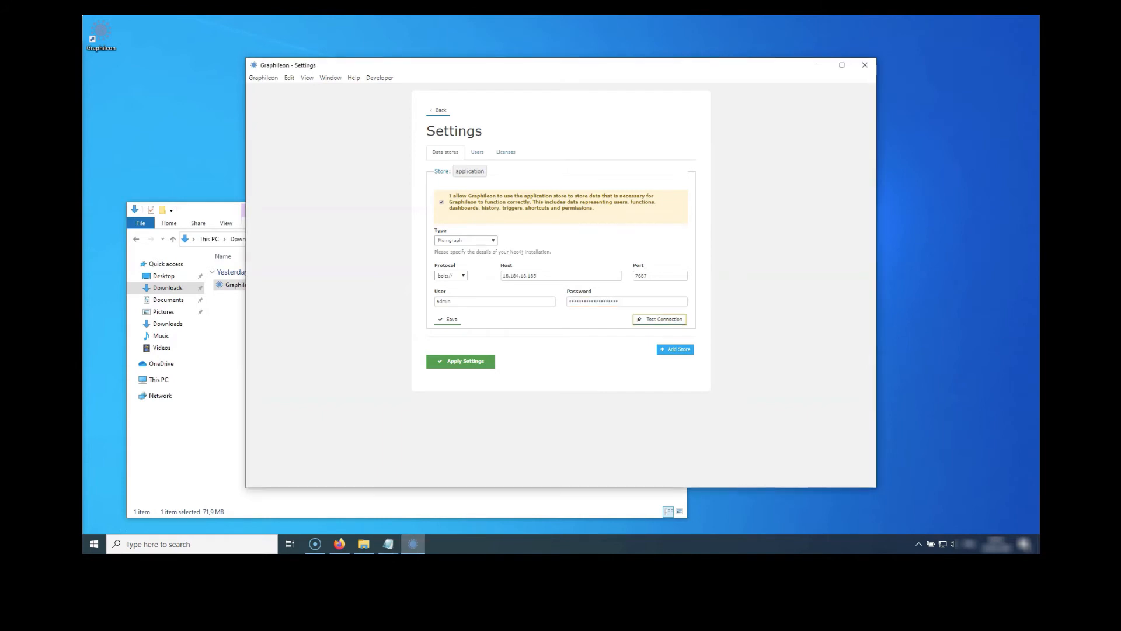
# - Test the application store's connection and save the store
pyautogui.press('Return')
pyautogui.press('Tab')
pyautogui.press('Return')
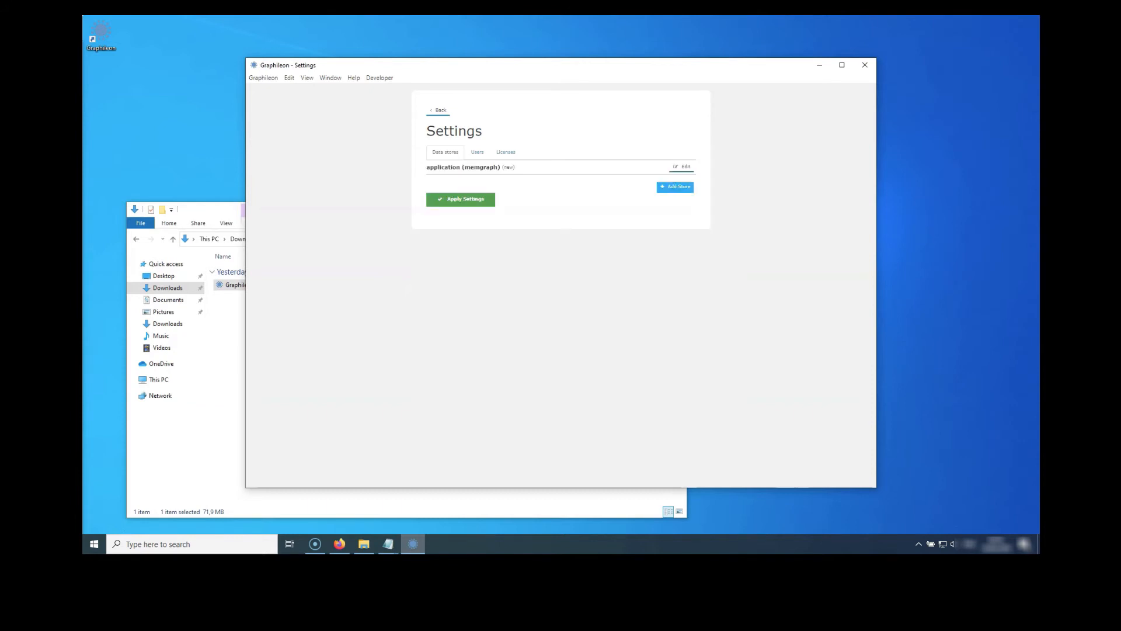
# - Add another store named data and set its type to Memgraph
pyautogui.press('Tab')
pyautogui.press('Return')
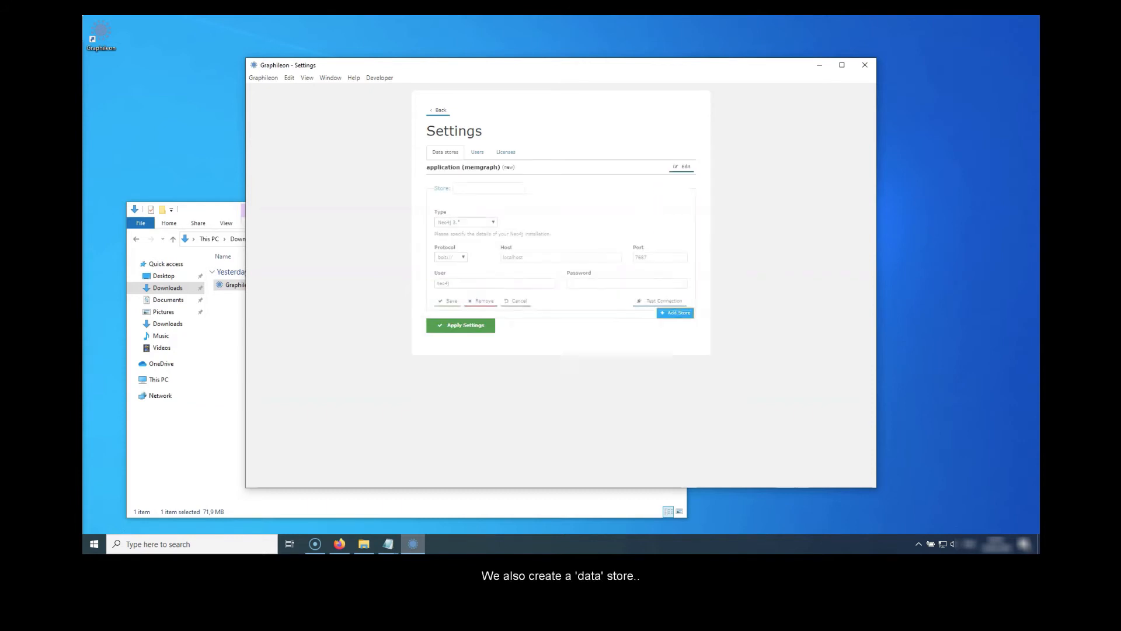
pyautogui.click(489, 188)
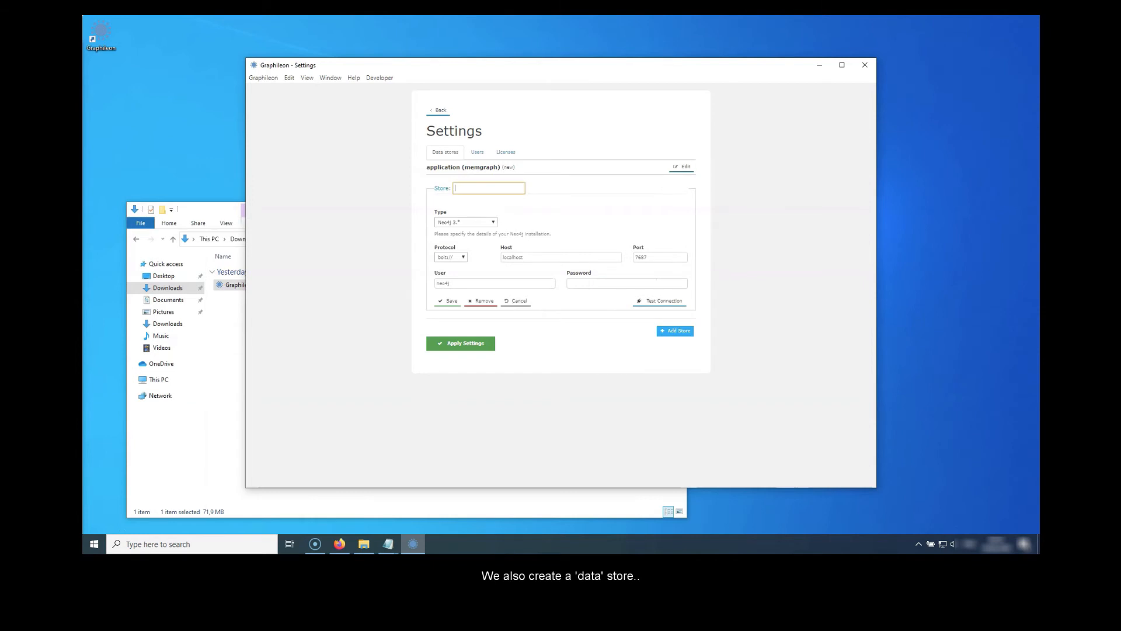
pyautogui.write('data')
pyautogui.click(466, 222)
pyautogui.press('Down')
pyautogui.press('Return')
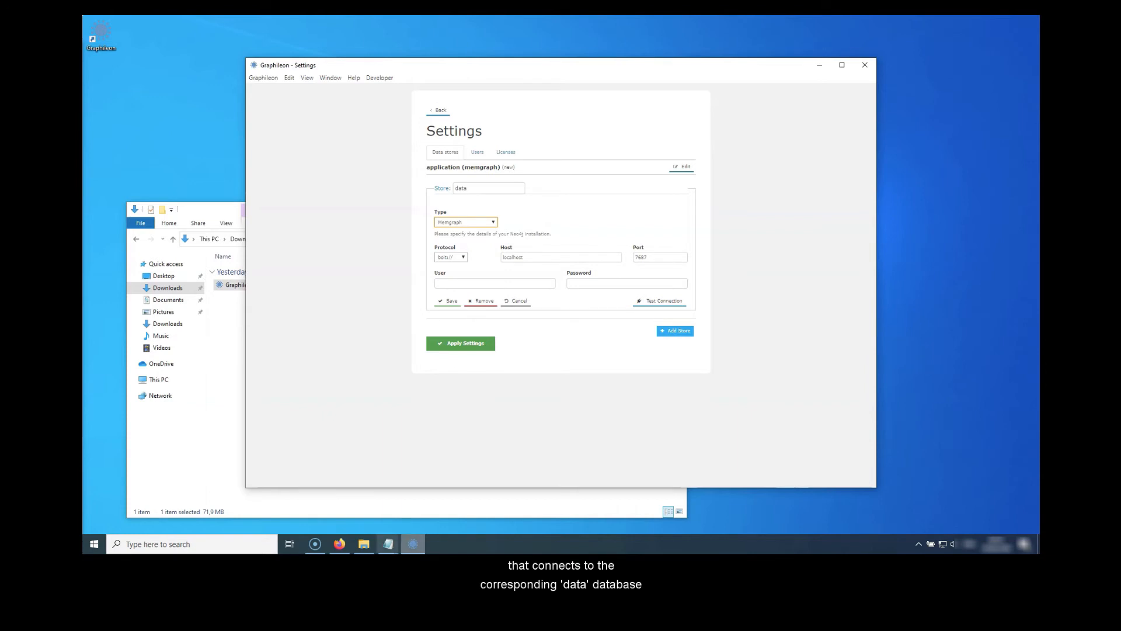
# - Copy the data instance's host address from Memgraph Cloud in the browser and paste it as the data store's host in Graphileon
pyautogui.click(339, 543)
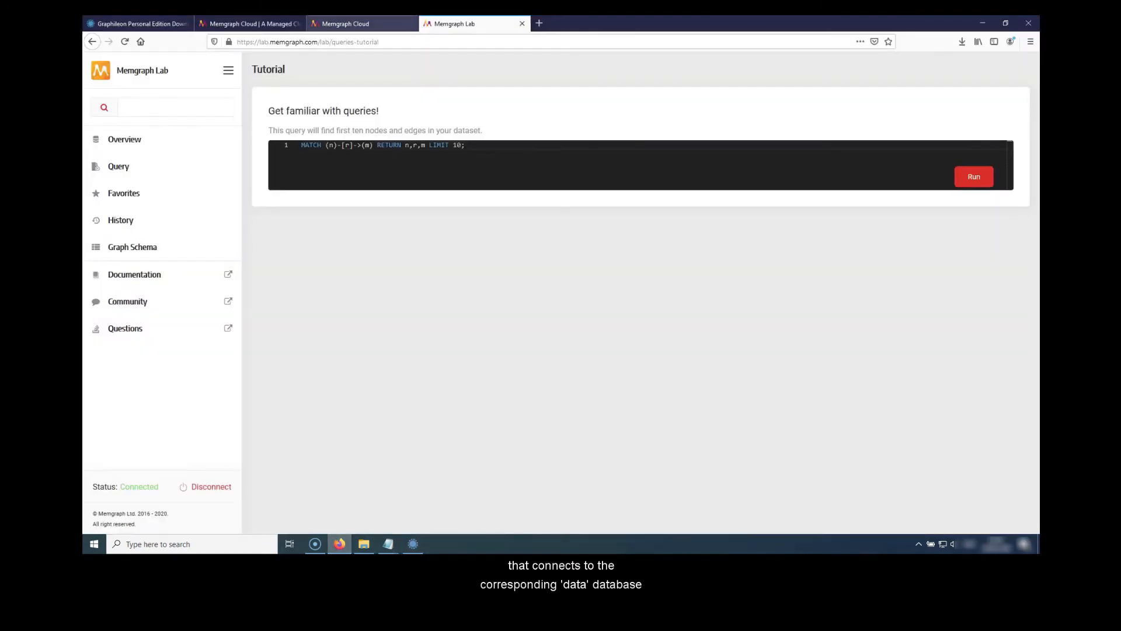
pyautogui.click(362, 23)
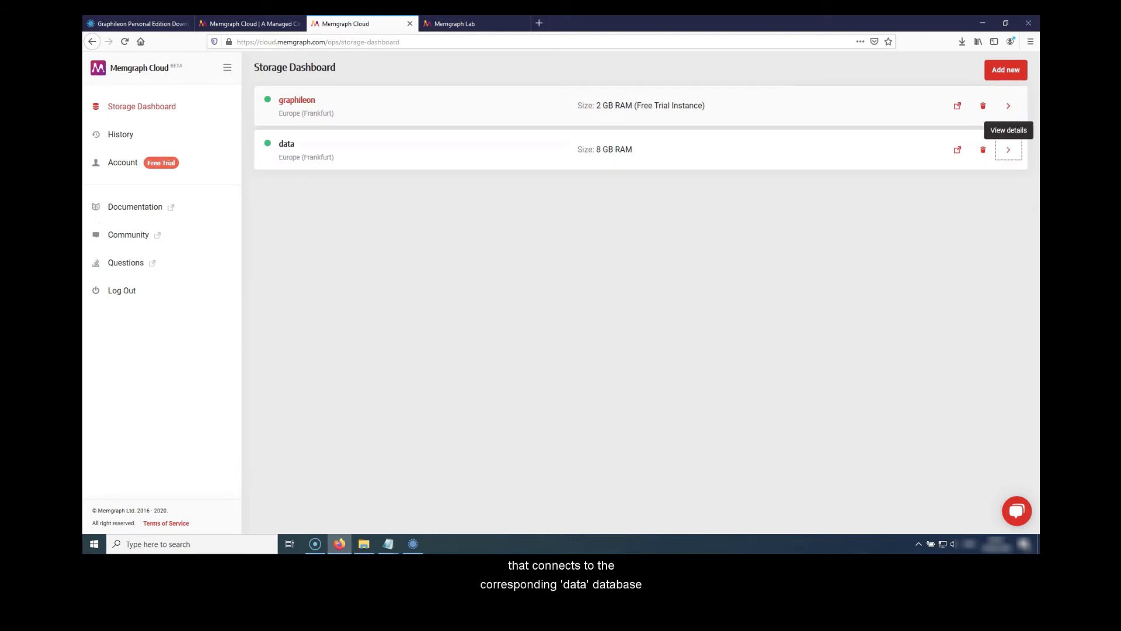
pyautogui.click(1008, 150)
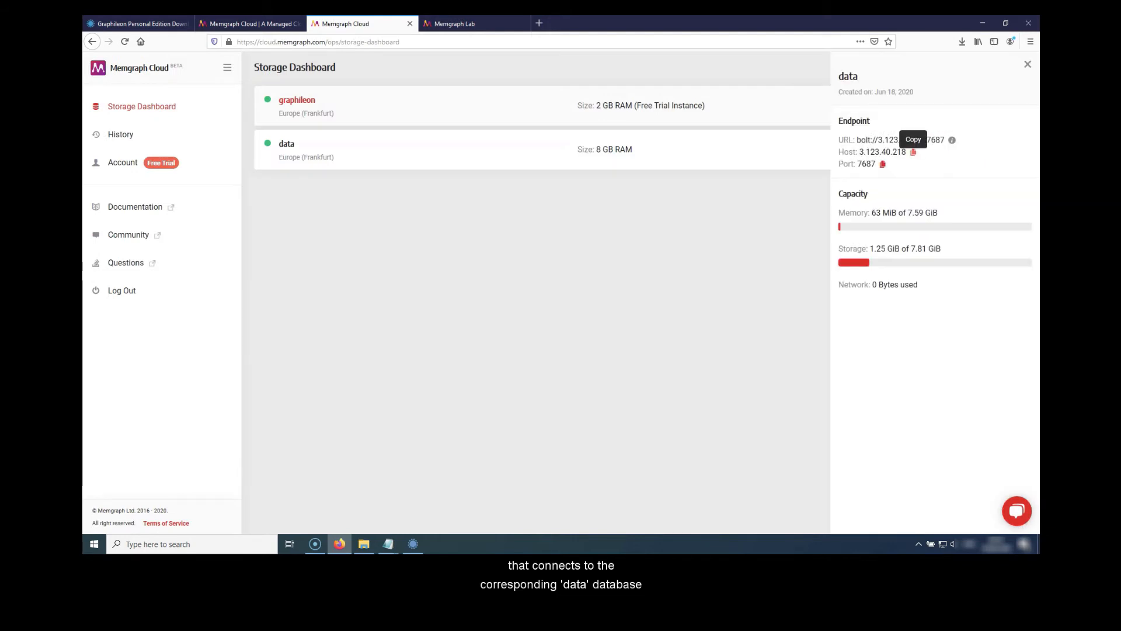
pyautogui.click(913, 152)
pyautogui.click(982, 23)
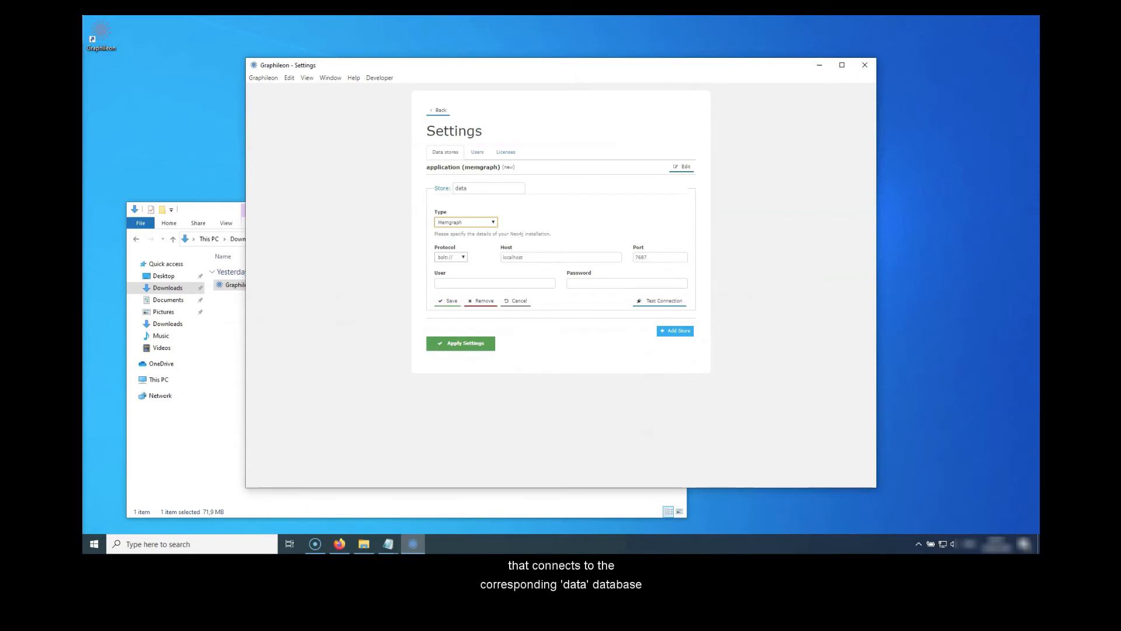
pyautogui.click(560, 257)
pyautogui.hotkey('ctrl', 'a')
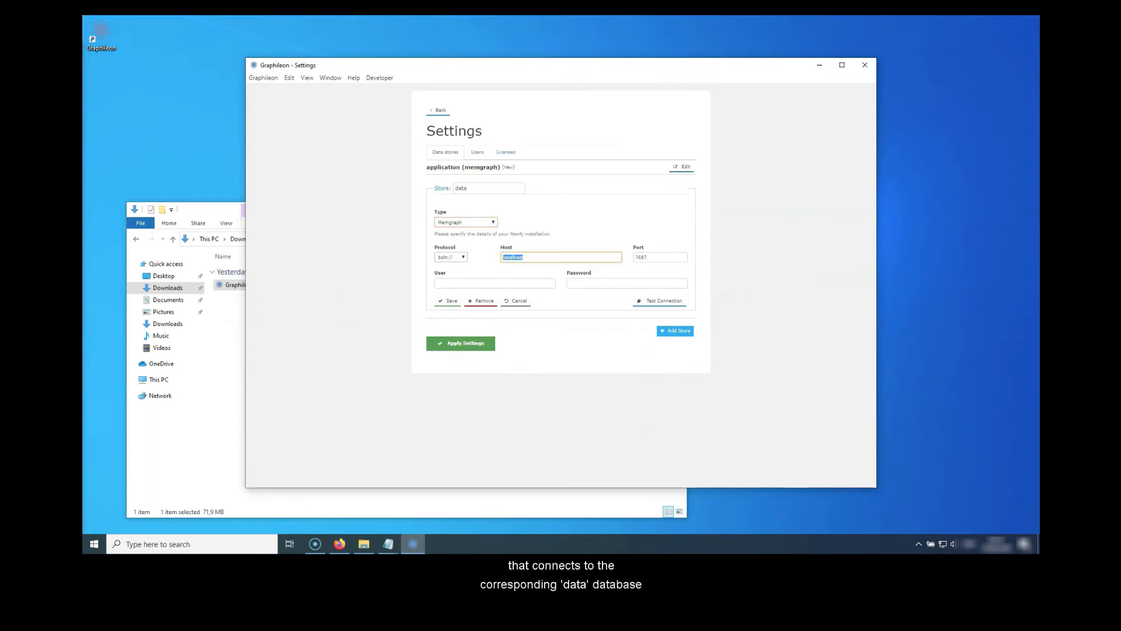
pyautogui.hotkey('ctrl', 'v')
# - Set the data store's user to admin and paste the data instance's password copied from the notes
pyautogui.press('Tab')
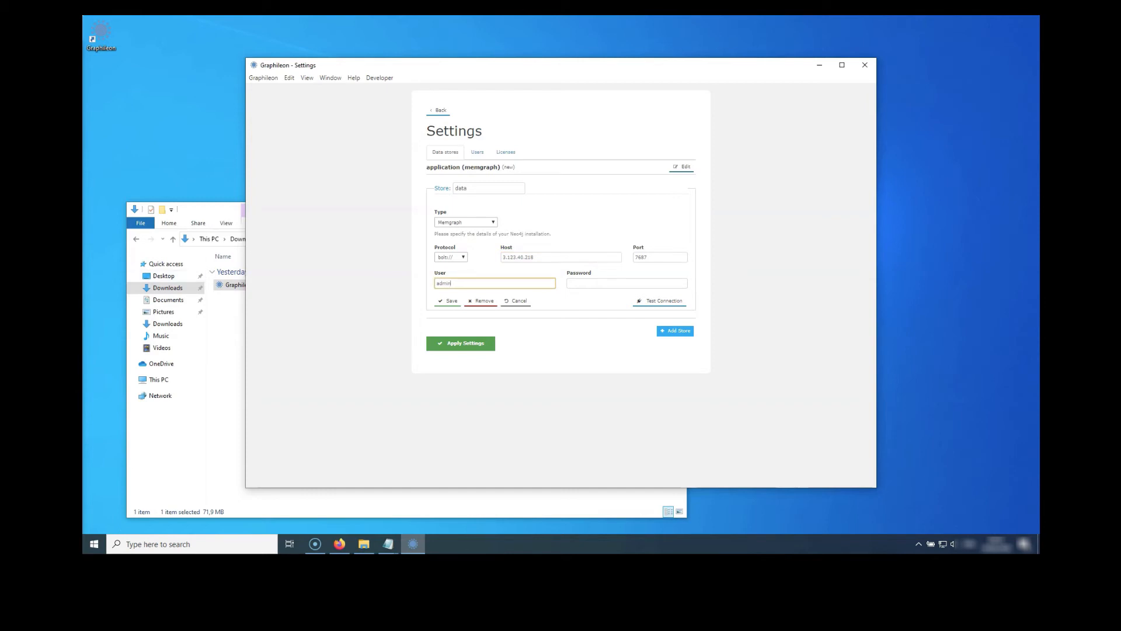
pyautogui.hotkey('alt', 'Tab')
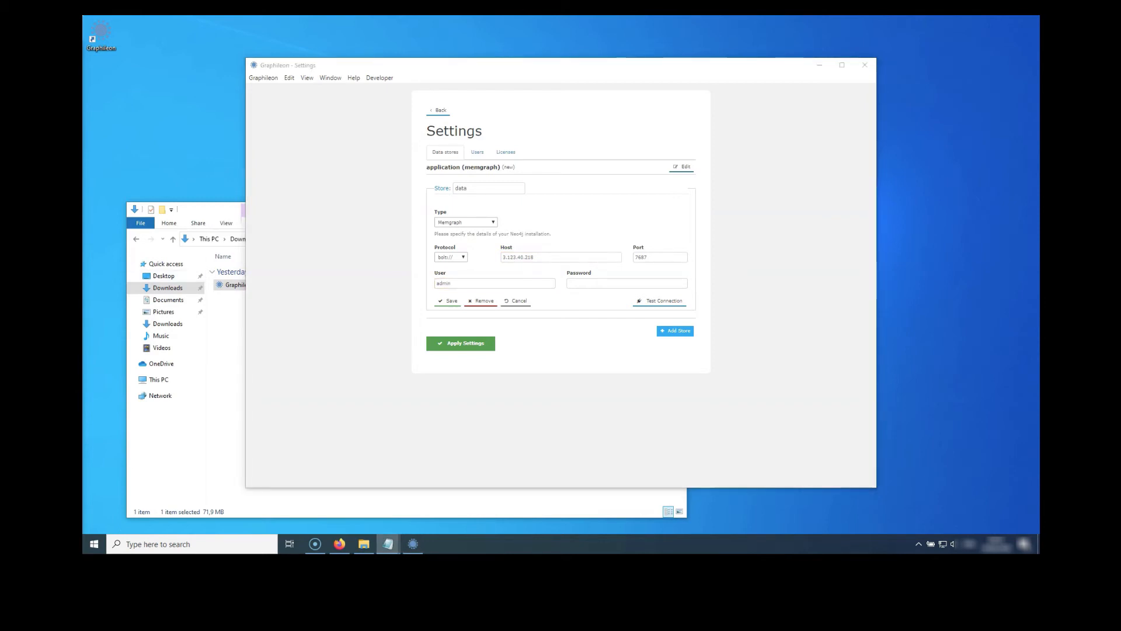
pyautogui.hotkey('alt', 'Tab')
pyautogui.press('Tab')
pyautogui.hotkey('ctrl', 'v')
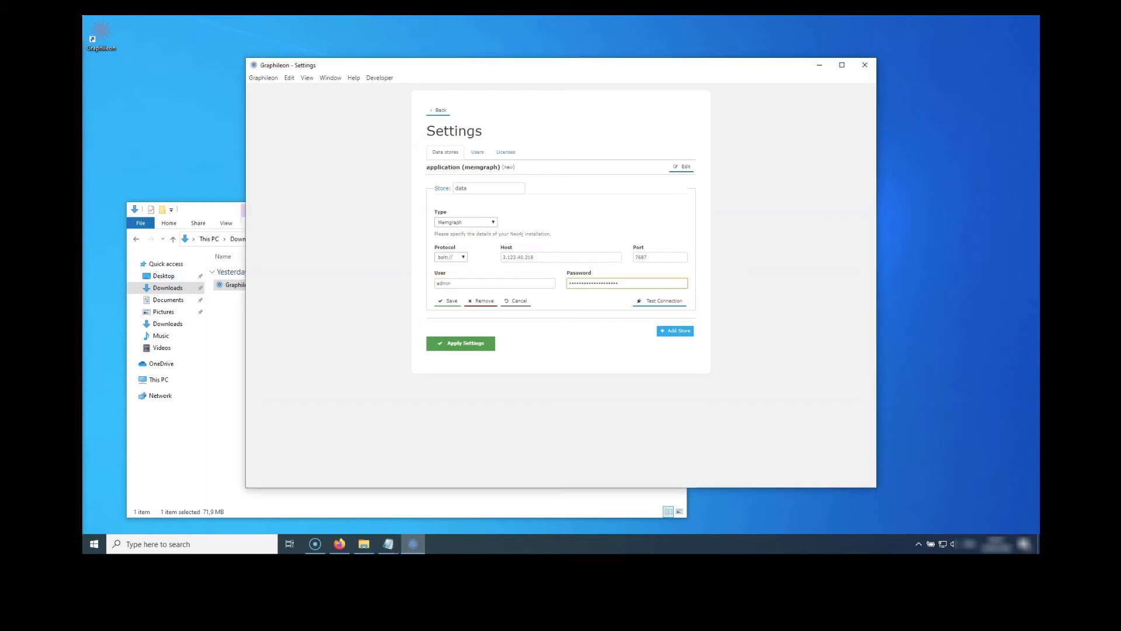
# - Test the data store's connection and save the store
pyautogui.press('Tab')
pyautogui.press('Return')
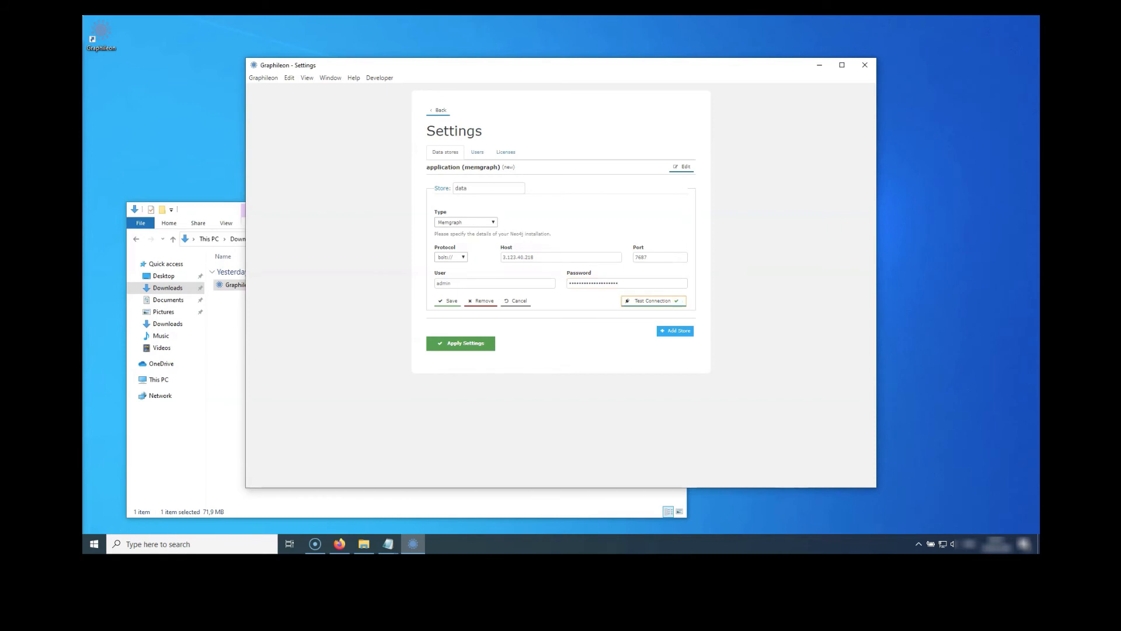
pyautogui.click(448, 301)
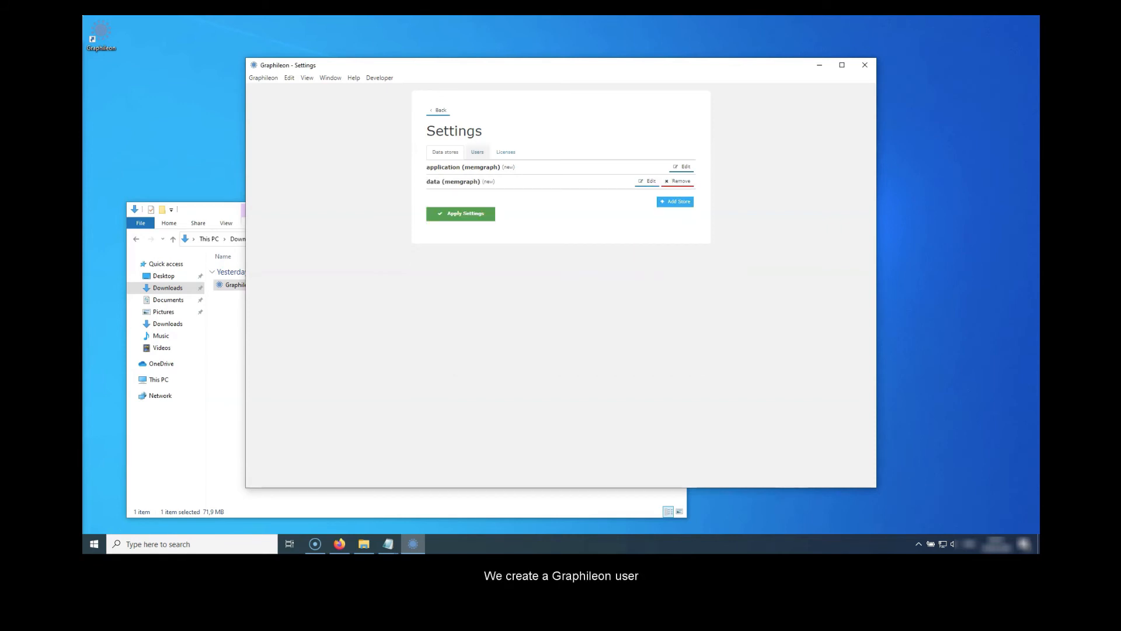
# - Create the Graphileon user demo with a confirmed password, save it and apply all settings
pyautogui.click(477, 152)
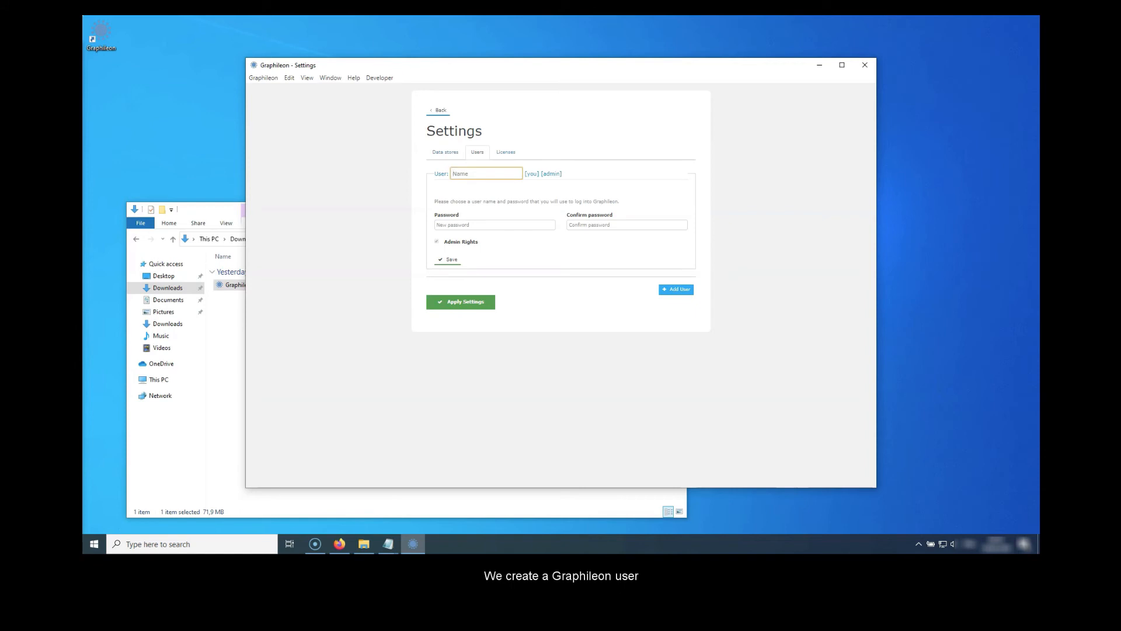
pyautogui.write('demo')
pyautogui.press('Tab')
pyautogui.write('••••')
pyautogui.press('Tab')
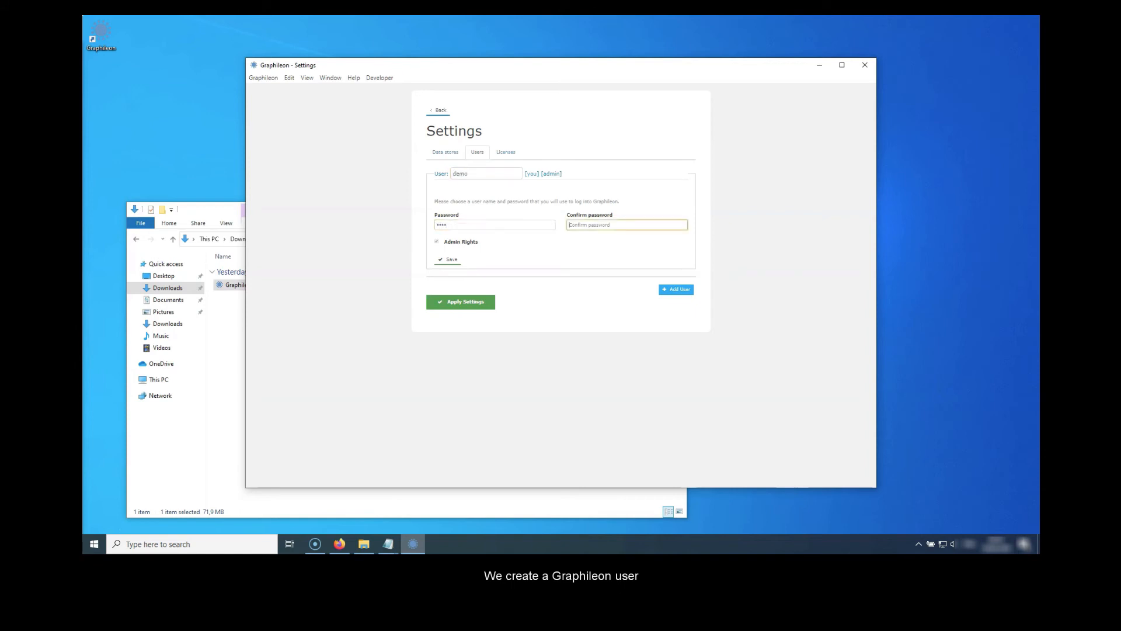
pyautogui.write('demo')
pyautogui.press('Tab')
pyautogui.press('Return')
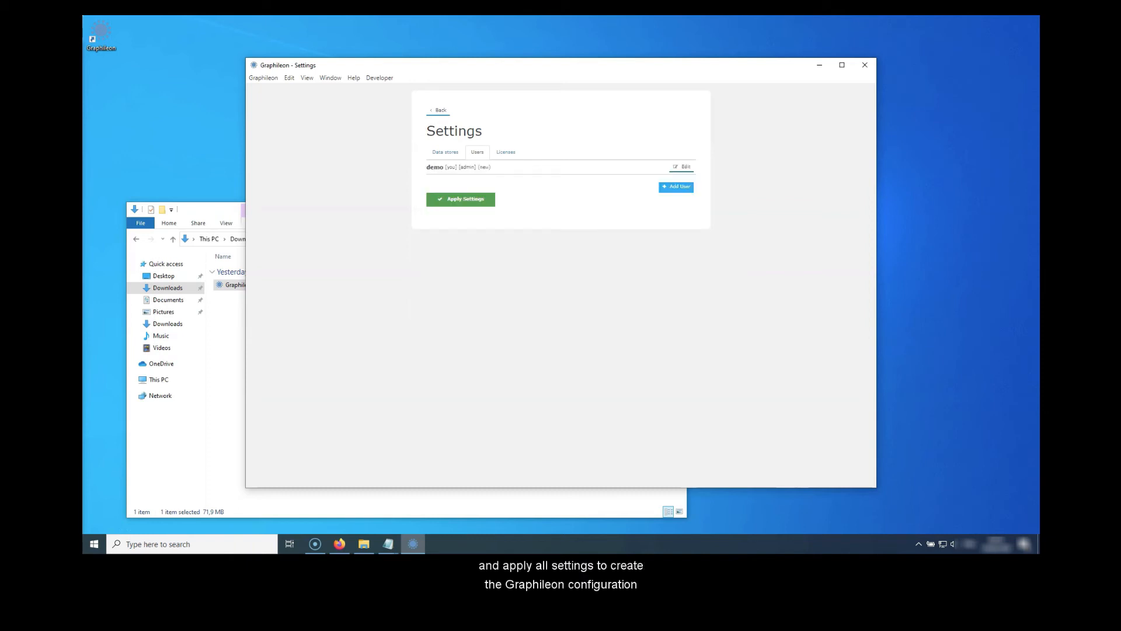
pyautogui.press('Tab')
pyautogui.press('Return')
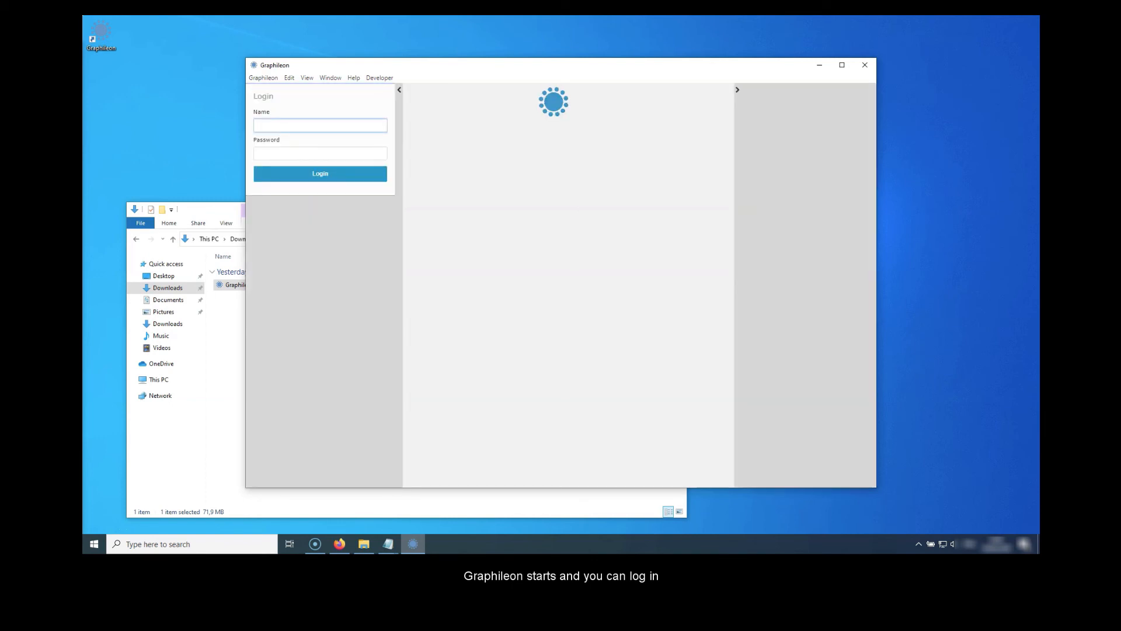
# - Maximize the Graphileon window and log in as demo with the account password
pyautogui.click(842, 65)
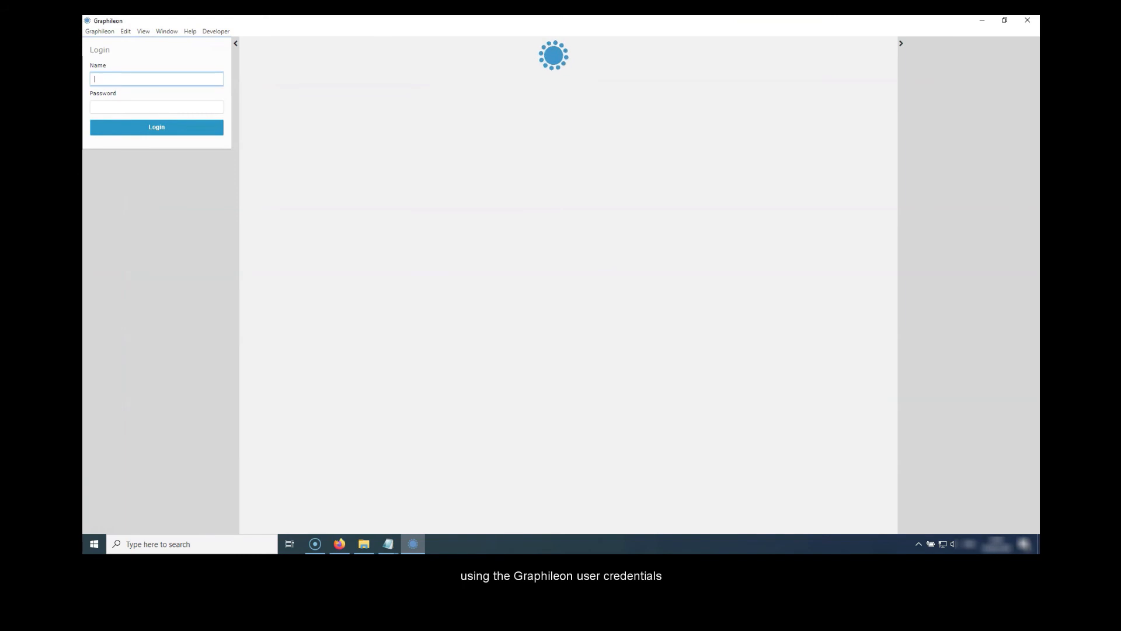
pyautogui.write('demo')
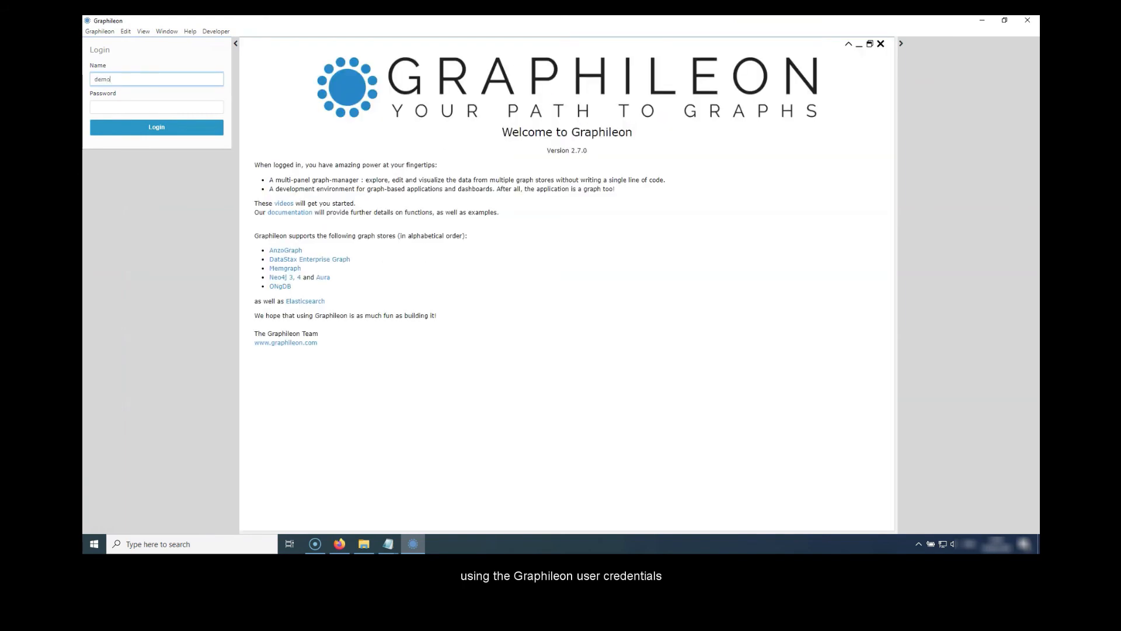
pyautogui.press('Tab')
pyautogui.write('••••')
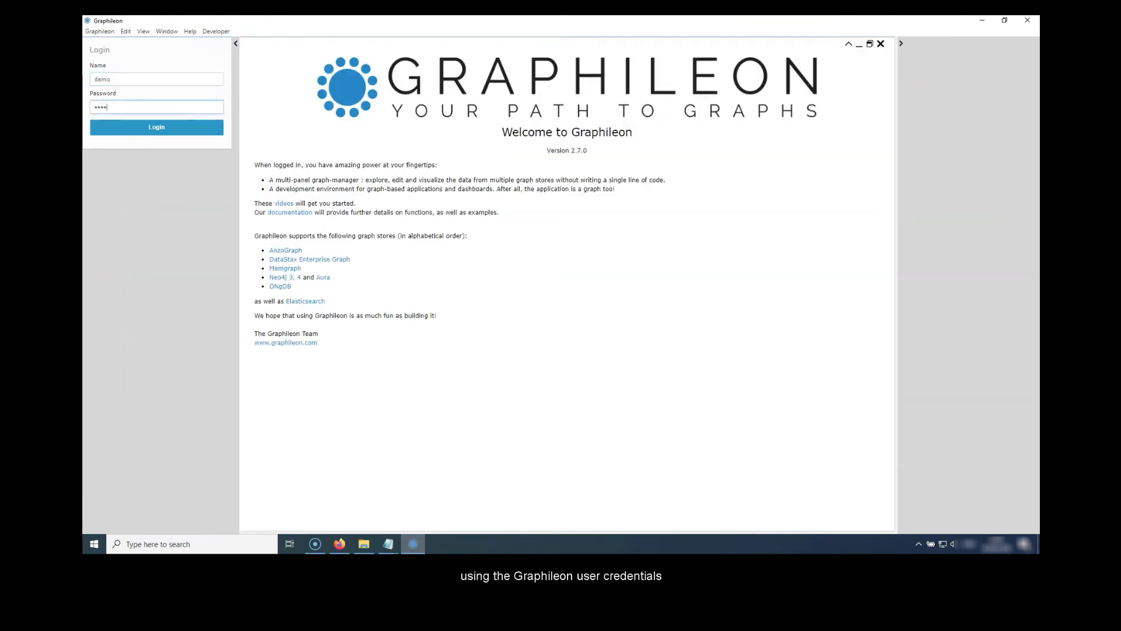
pyautogui.press('Return')
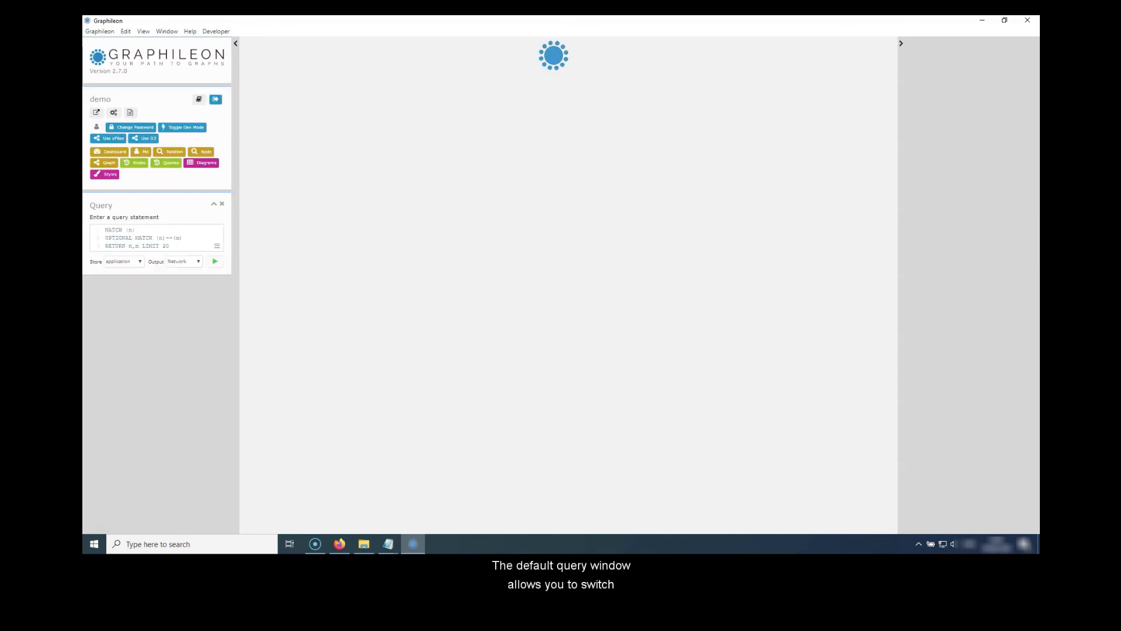
# - Run the default query on the application store with Network output
pyautogui.click(124, 262)
pyautogui.click(124, 262)
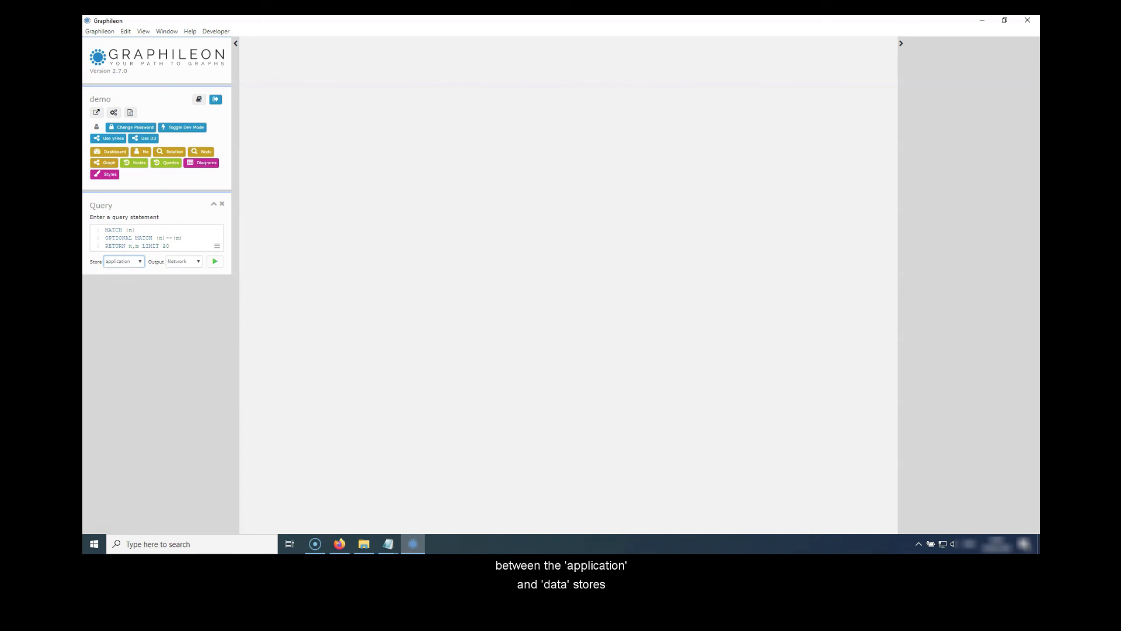
pyautogui.click(215, 262)
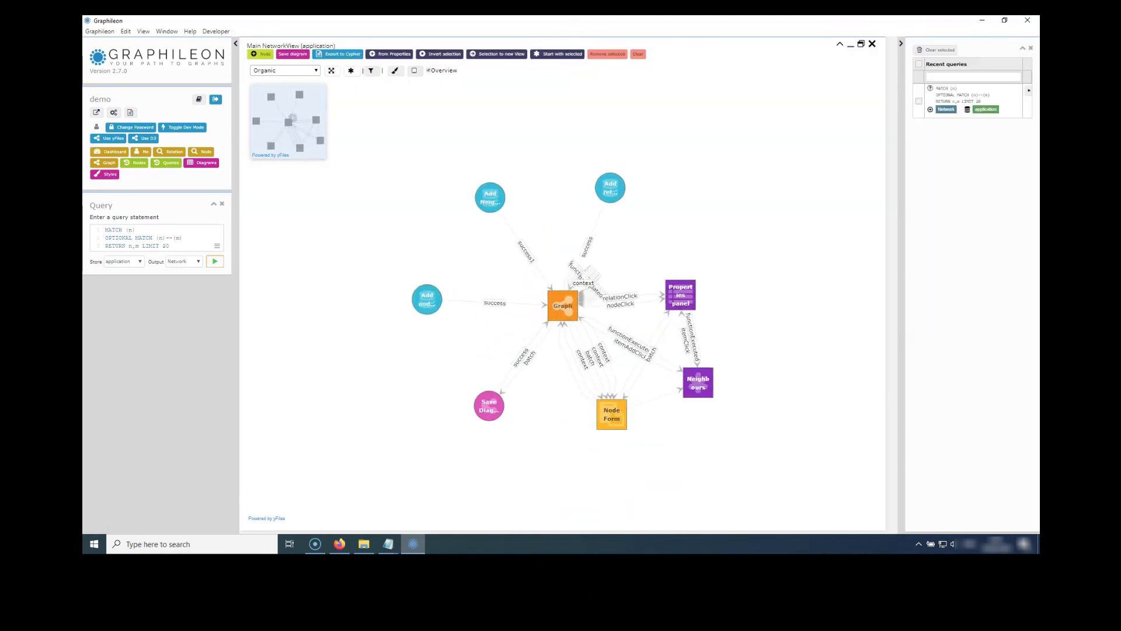
# - Switch the query to the data store and run it with Network output
pyautogui.click(124, 262)
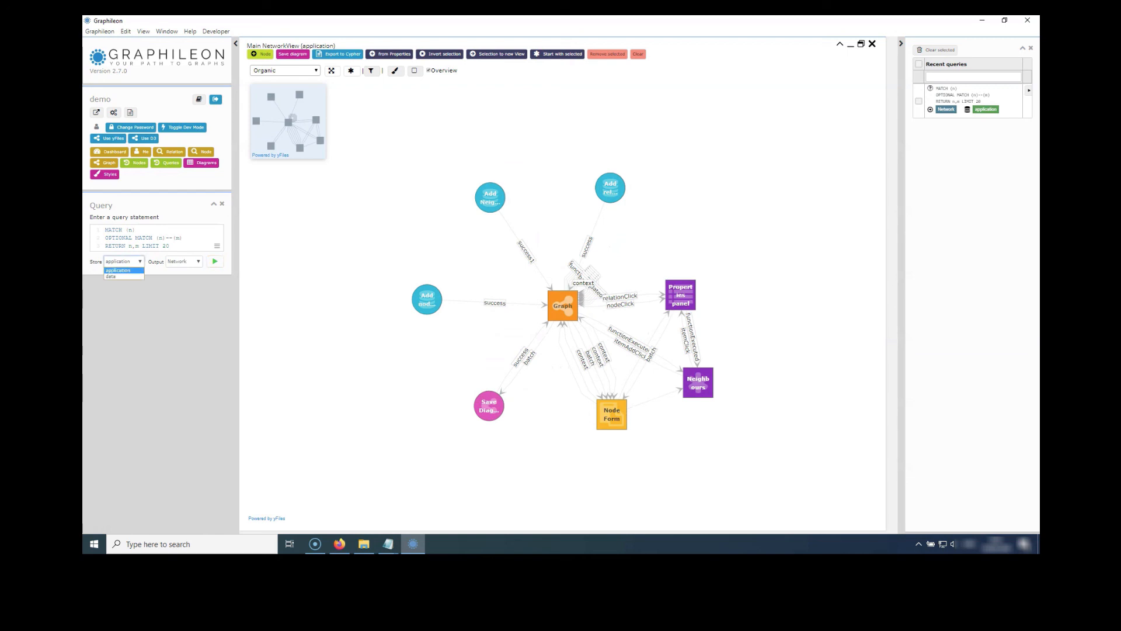
pyautogui.click(119, 276)
pyautogui.click(215, 262)
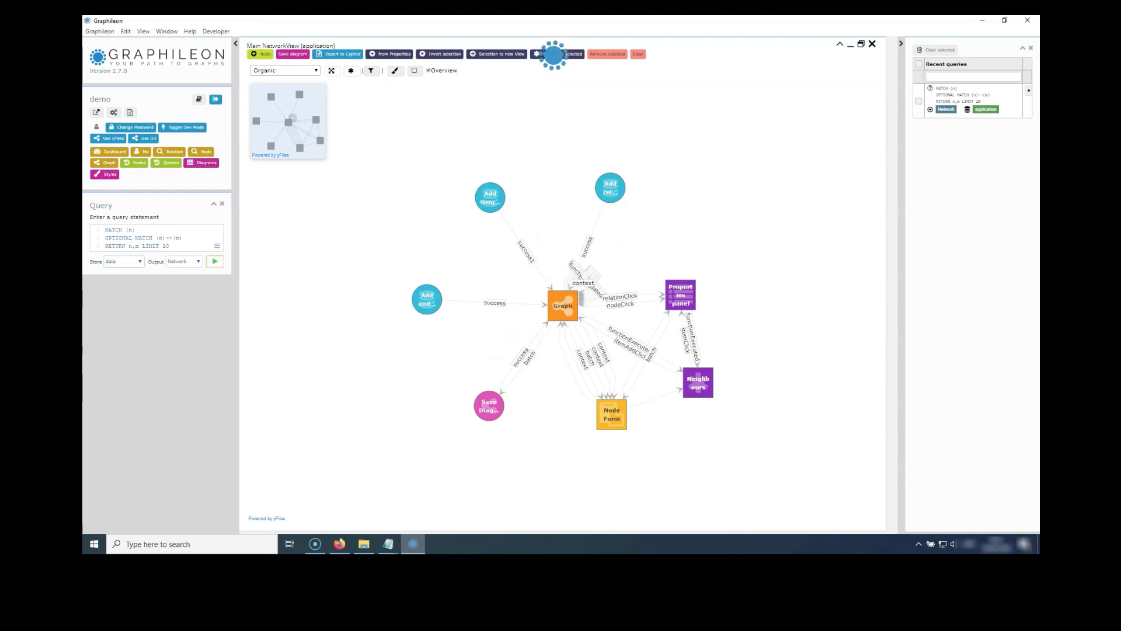